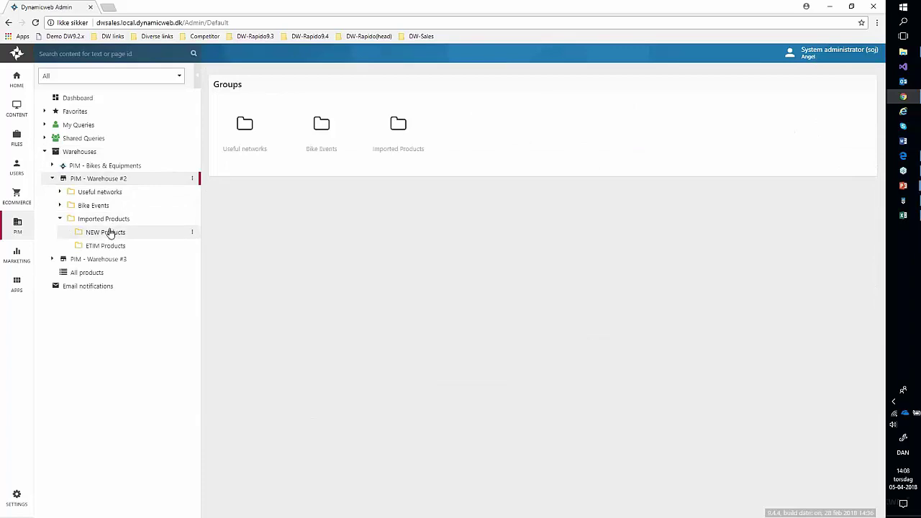
Check the NEW Products group, run the CSV-import-1_NEWproducts data integration activity, and close its log
left_click(109, 233)
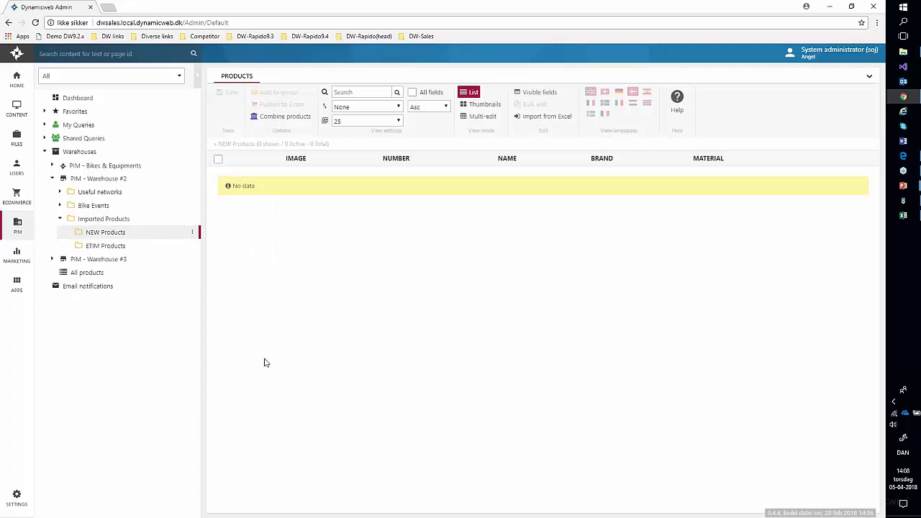
left_click(18, 496)
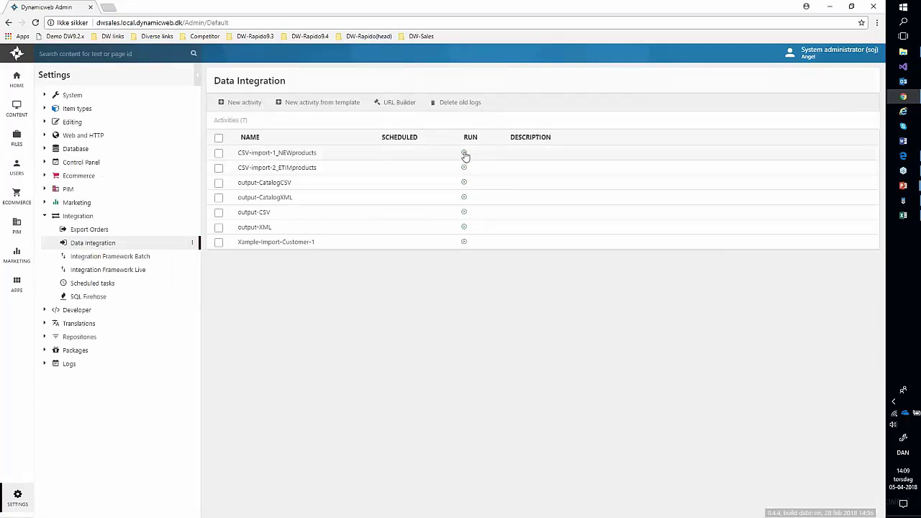
left_click(464, 154)
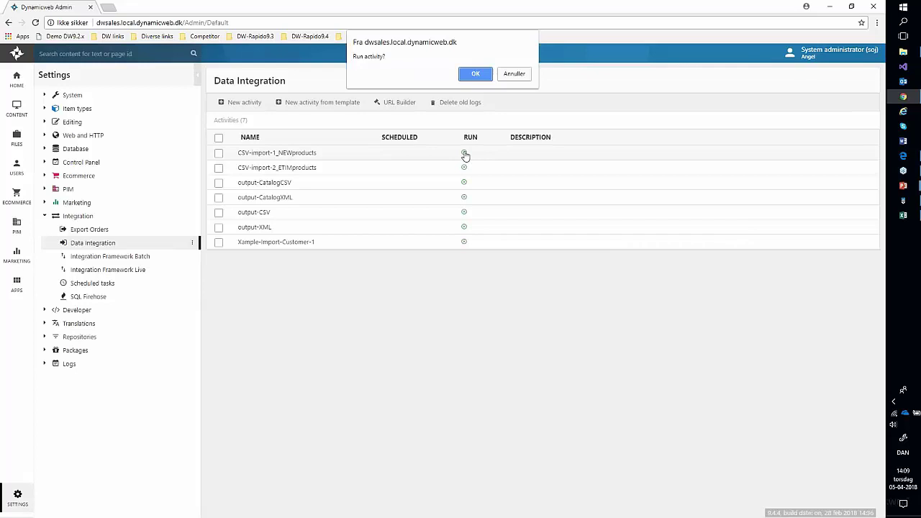
left_click(475, 74)
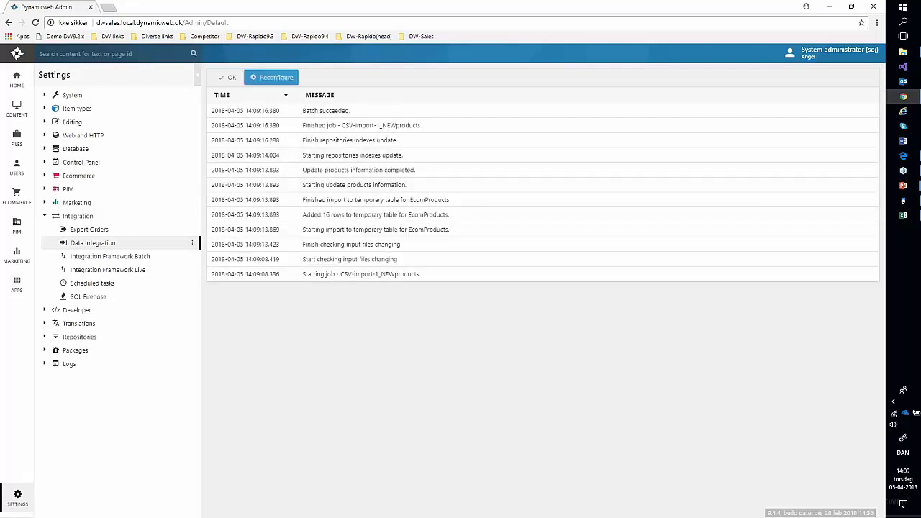
left_click(229, 78)
Return to the NEW Products group in PIM - Warehouse #2 and review the imported products
left_click(16, 224)
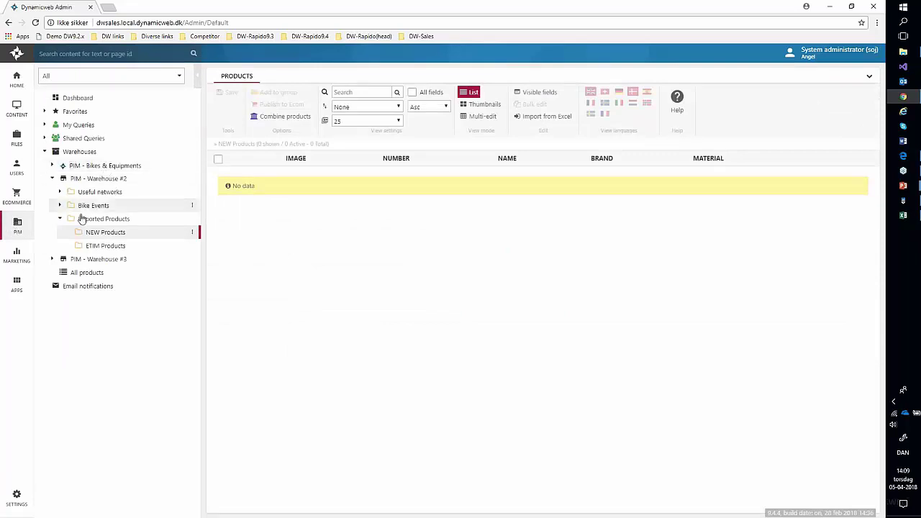
left_click(93, 233)
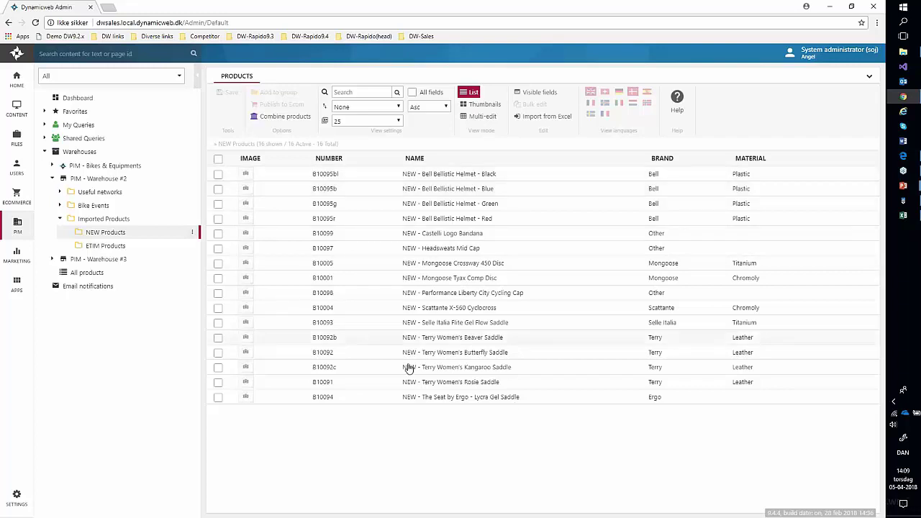
left_click_drag(408, 366, 525, 355)
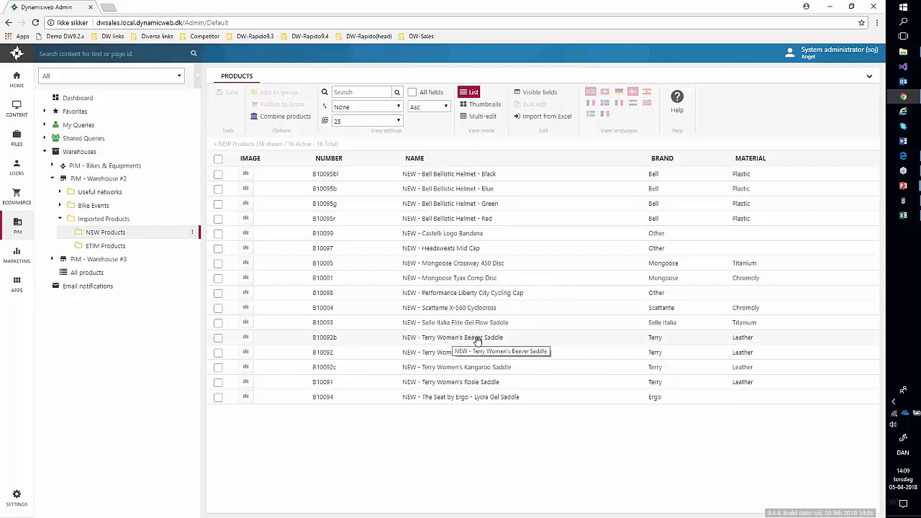
Select the Black, Blue, Green and Red Bell Bellistic Helmets and combine them as variants using the Colors variant group
left_click(218, 174)
left_click(218, 189)
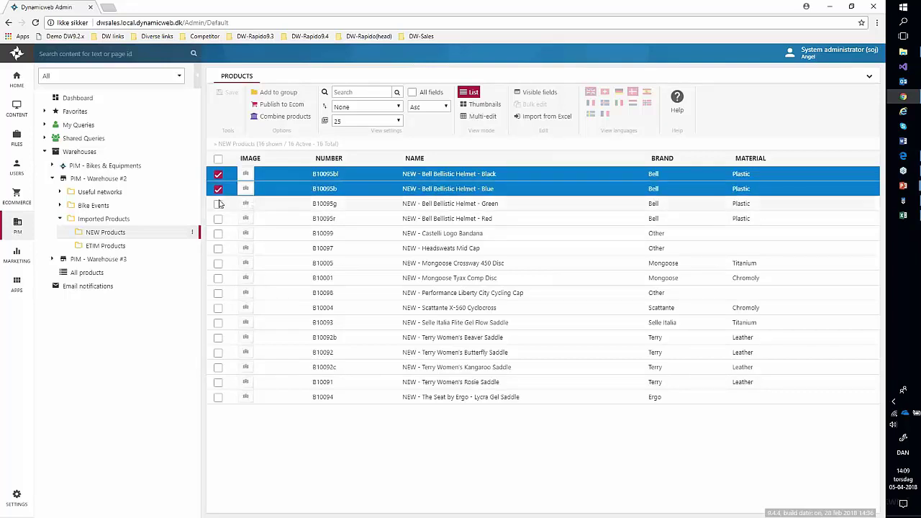
left_click(218, 203)
left_click(218, 218)
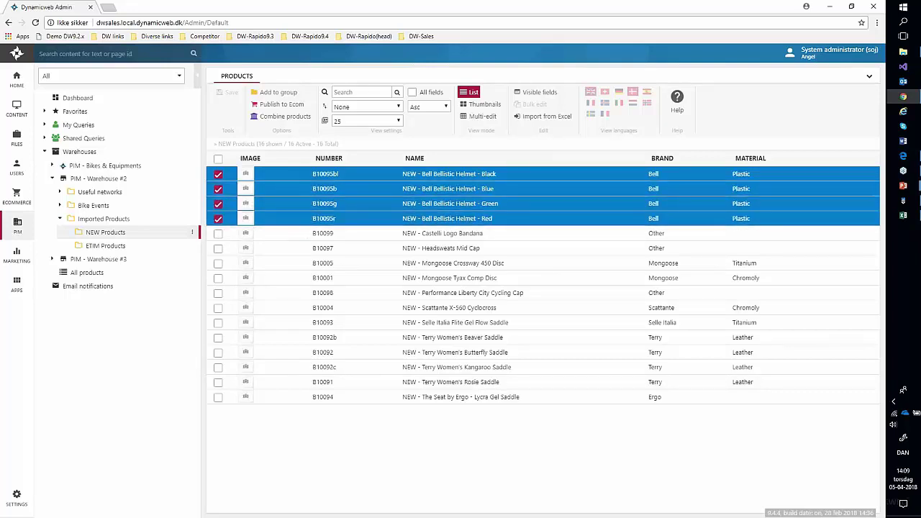
left_click(280, 119)
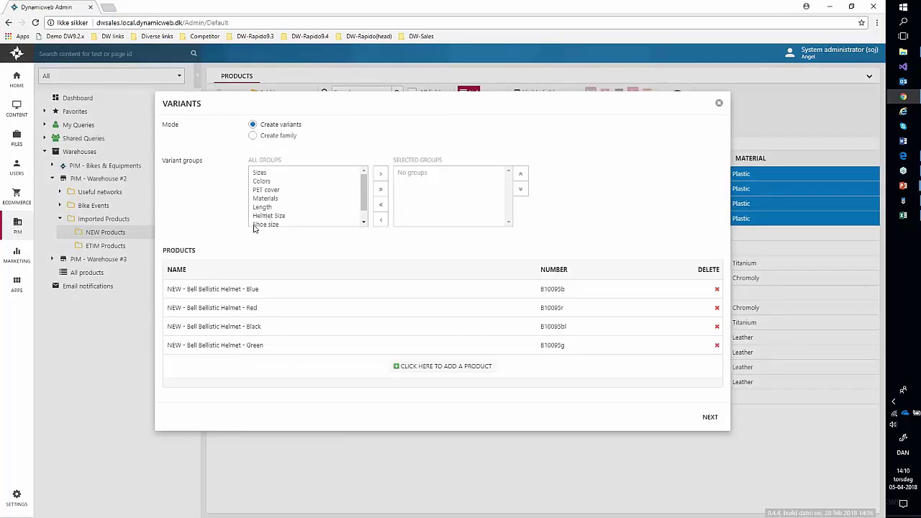
double_click(261, 182)
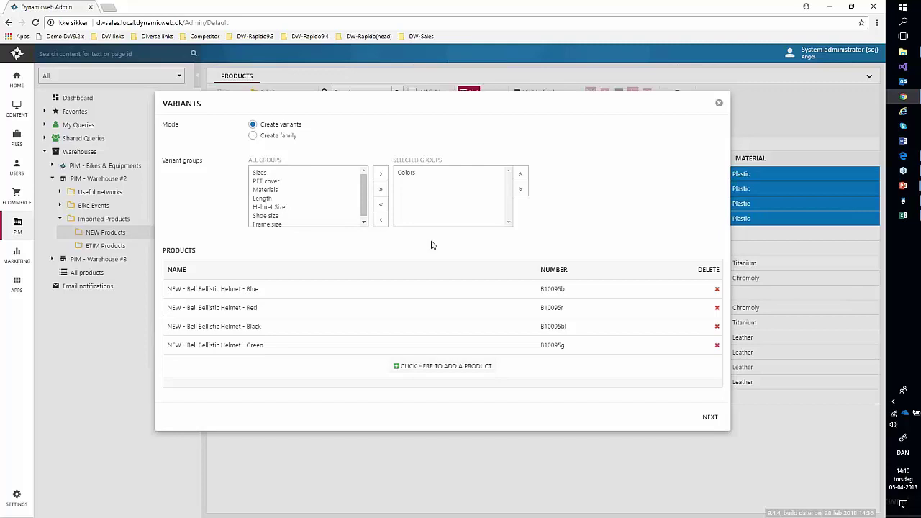
left_click(710, 417)
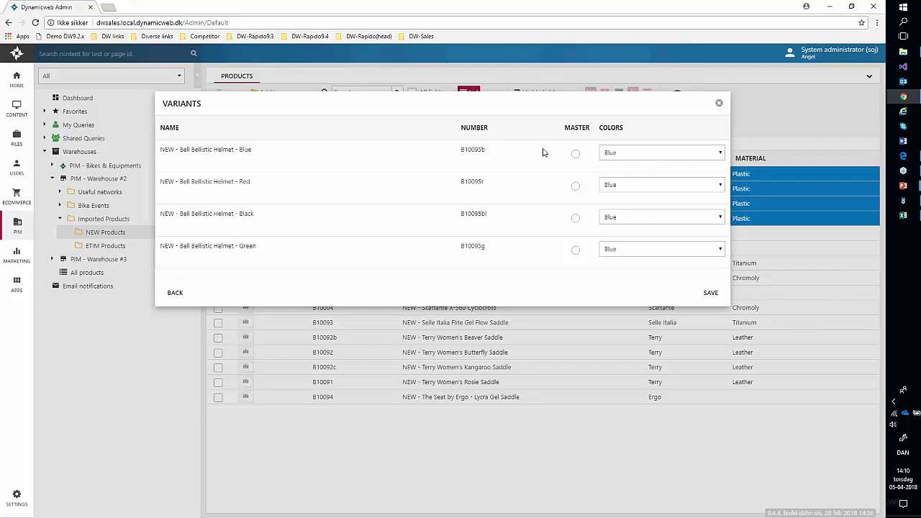
Assign the colors Red, Black and Green to the matching helmets, make the Blue helmet the master, and save the variants
left_click(632, 187)
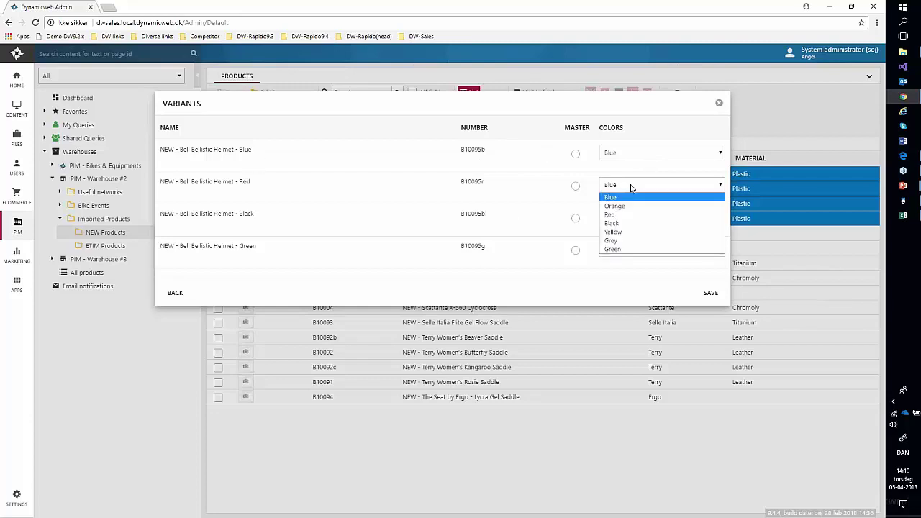
left_click(635, 214)
left_click(634, 219)
left_click(635, 255)
left_click(635, 251)
left_click(636, 314)
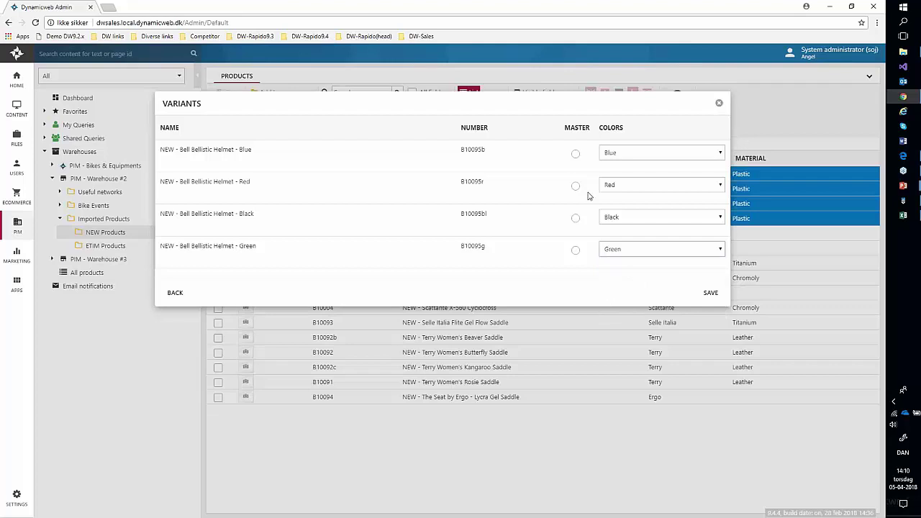
left_click(576, 154)
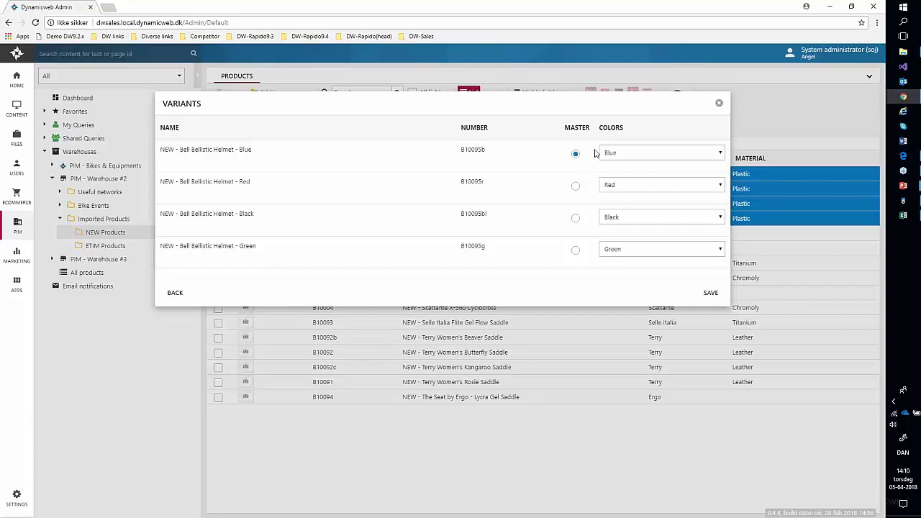
left_click(710, 293)
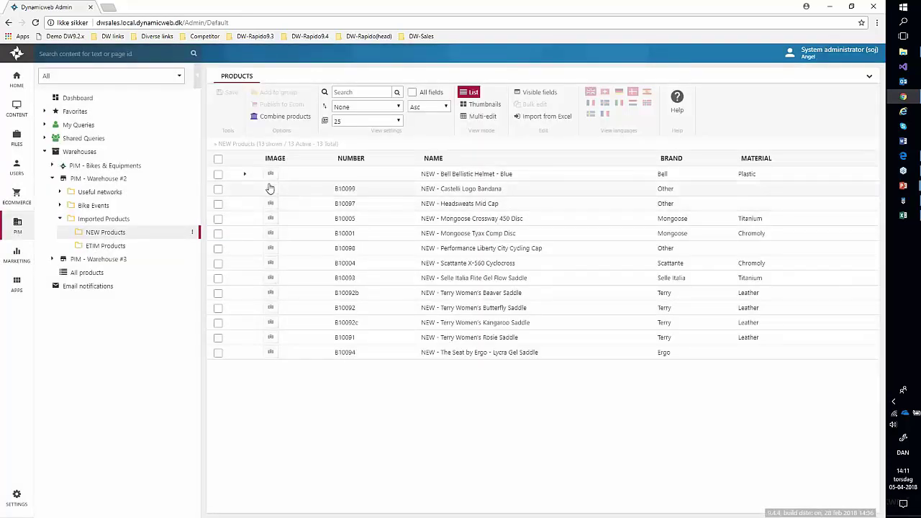
Open the combined Bell Bellistic Helmet product and examine its fields and its color variants, including Red and Black
left_click(271, 174)
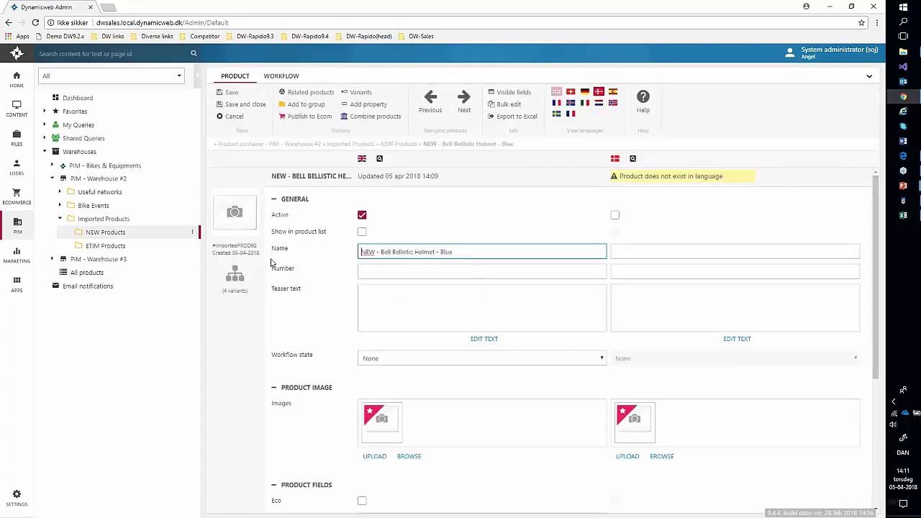
scroll(516, 286, "down", 3)
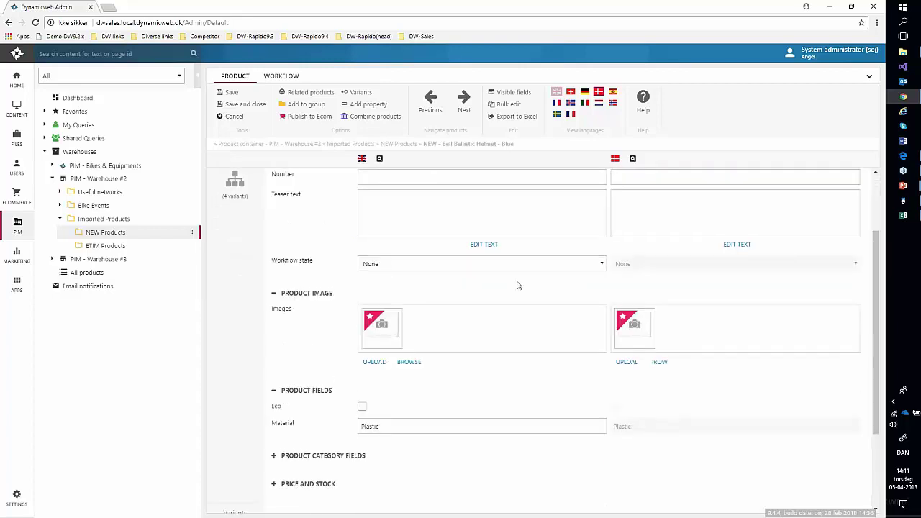
scroll(484, 235, "up", 3)
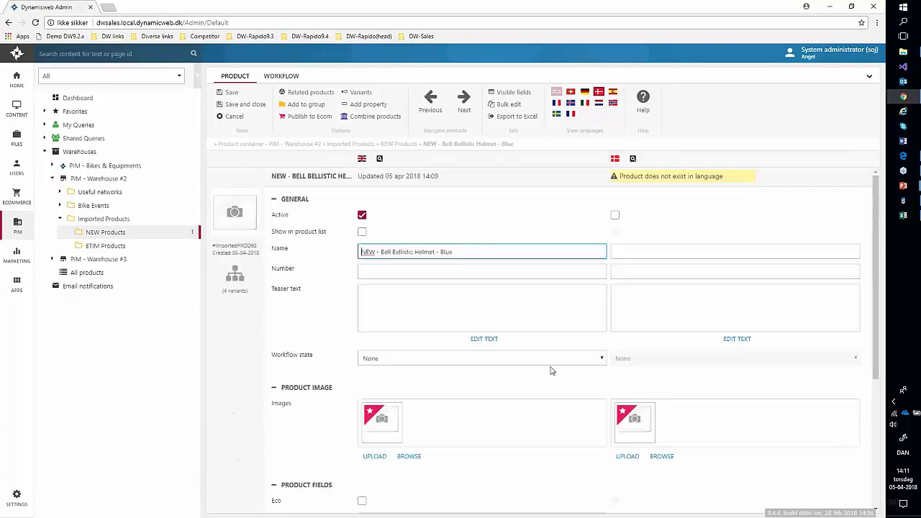
scroll(473, 296, "down", 3)
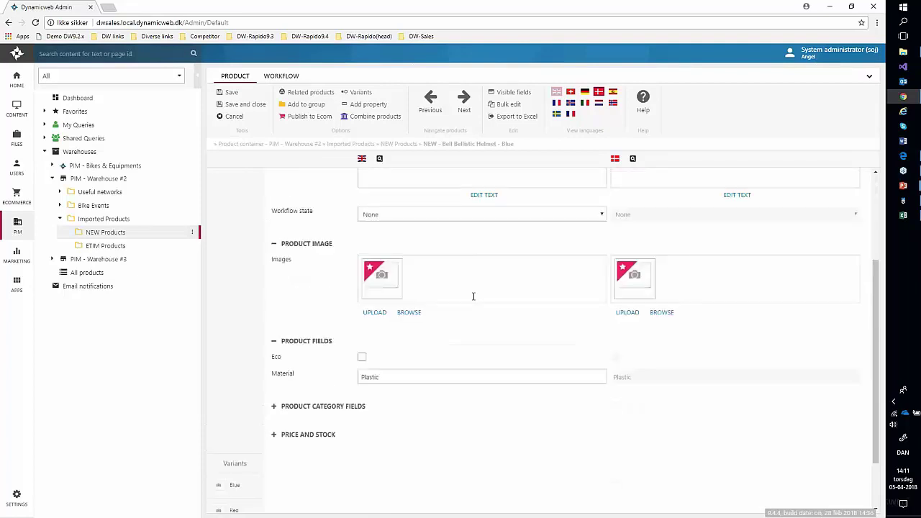
left_click(236, 415)
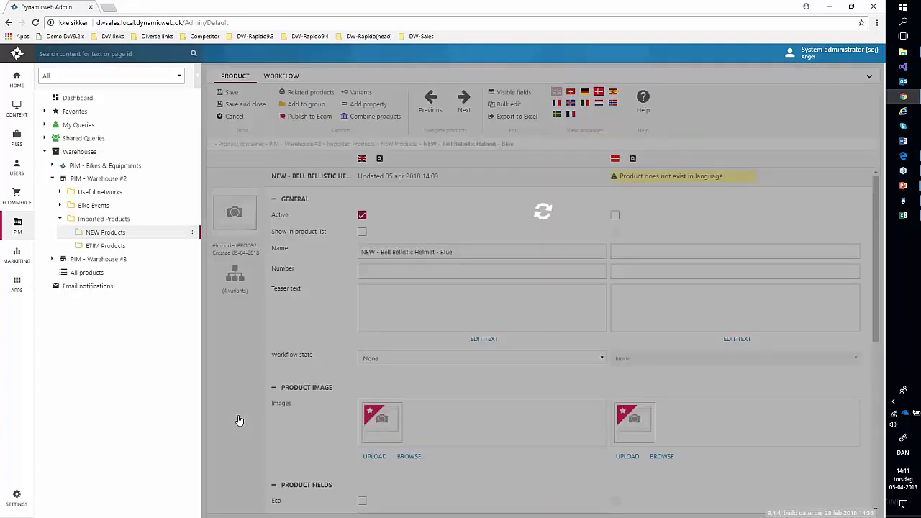
left_click(235, 313)
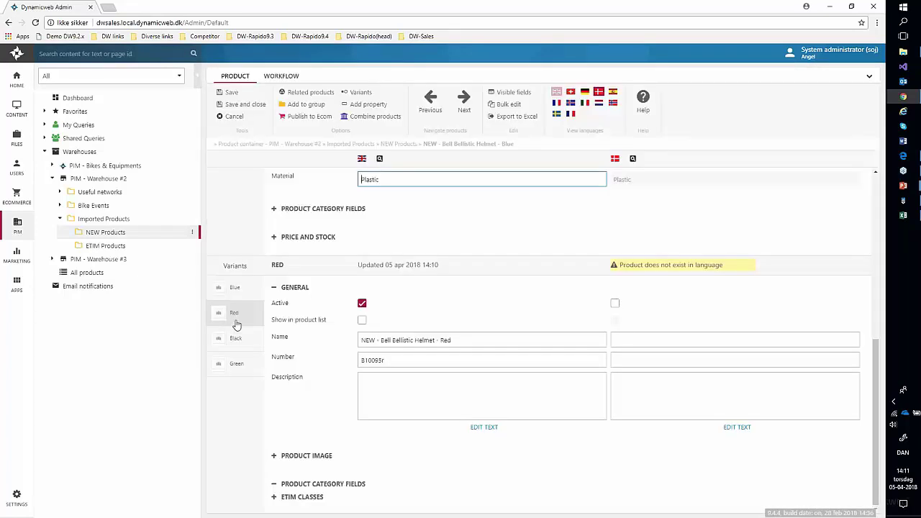
left_click(237, 339)
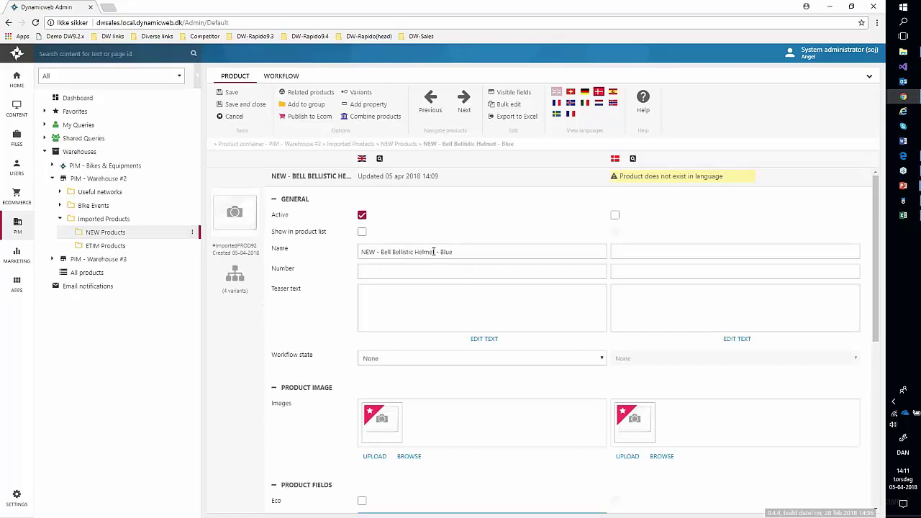
Change the English name of the master product to "NEW - Bell Bellistic Helmet with 4 Variants"
left_click_drag(435, 252, 464, 257)
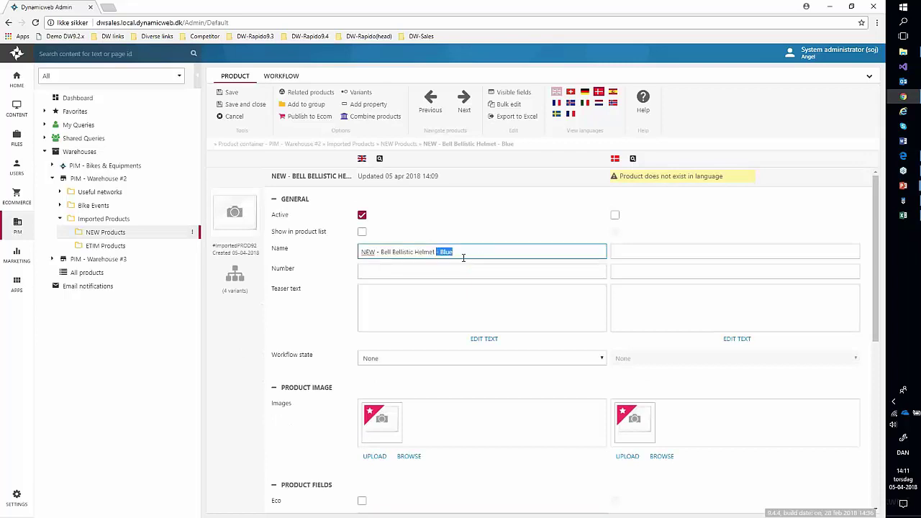
type("w")
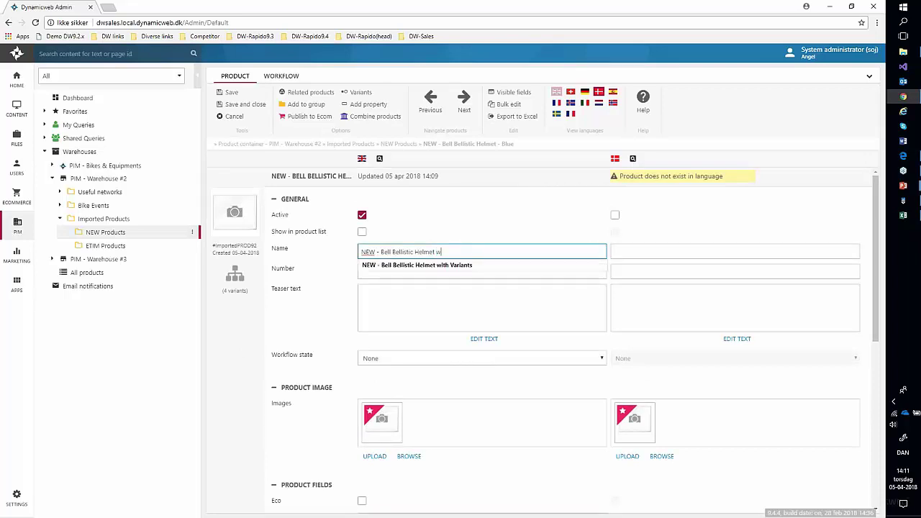
type("ith 4")
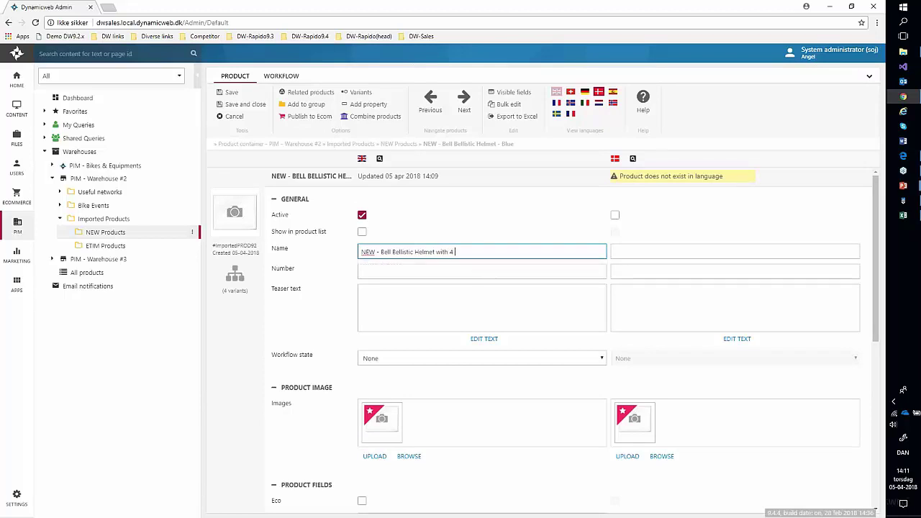
type(" Variants")
Copy the helmet teaser text from Text example.txt in PSPad into the master product's English Teaser text and save the product
left_click(424, 299)
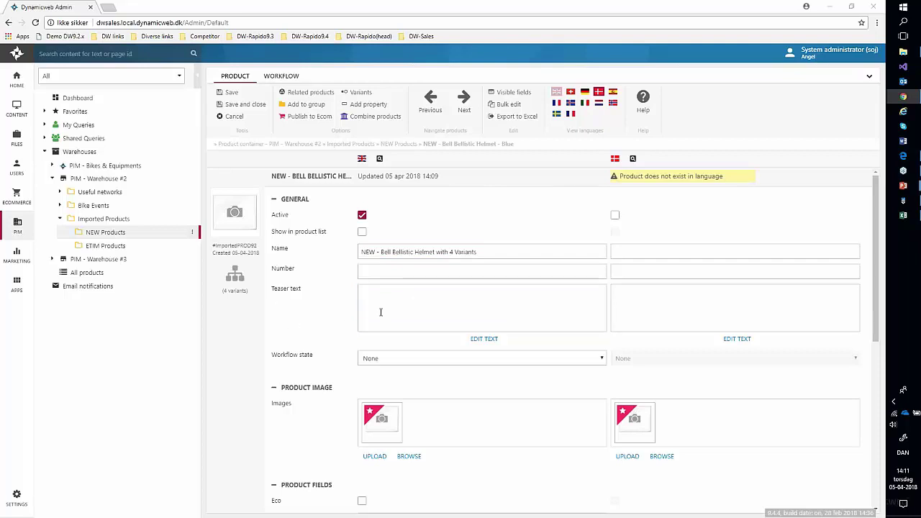
key("alt+Tab")
key("Tab")
key("Tab")
key("Tab")
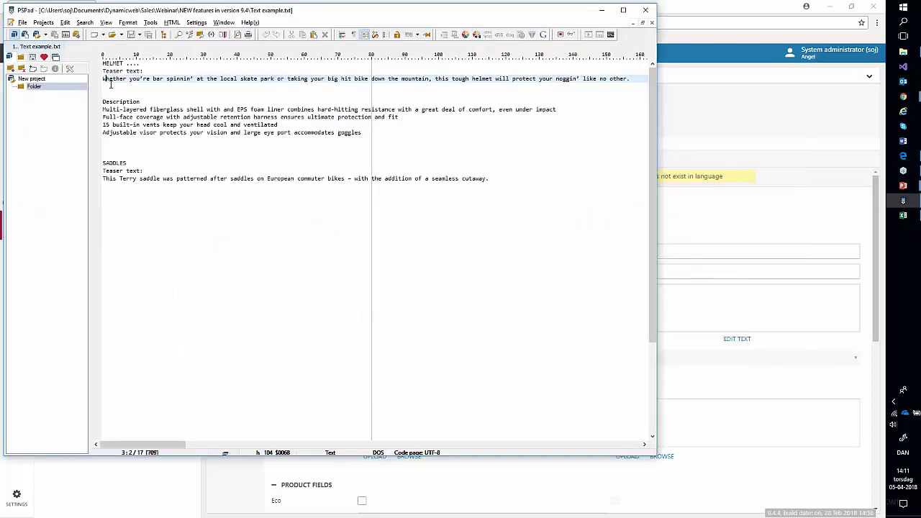
left_click(103, 83)
key("shift+Down")
key("ctrl+c")
key("alt+Tab")
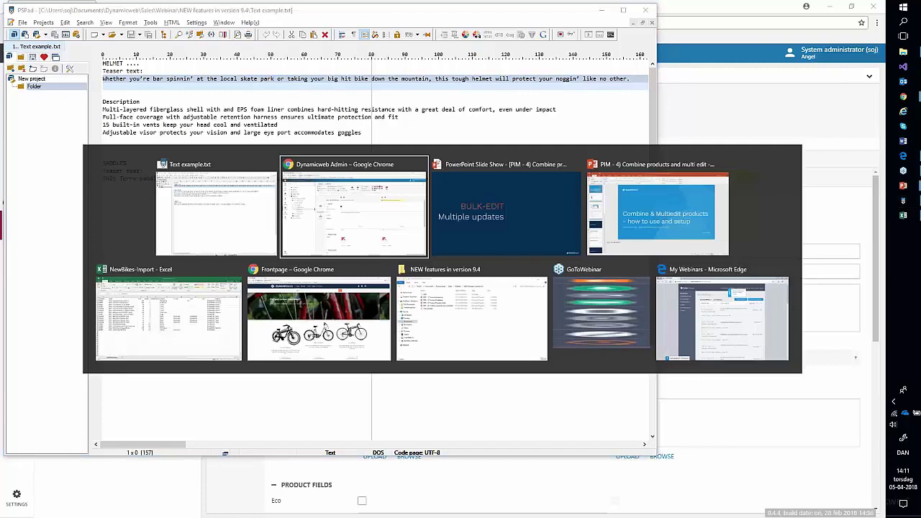
key("ctrl+v")
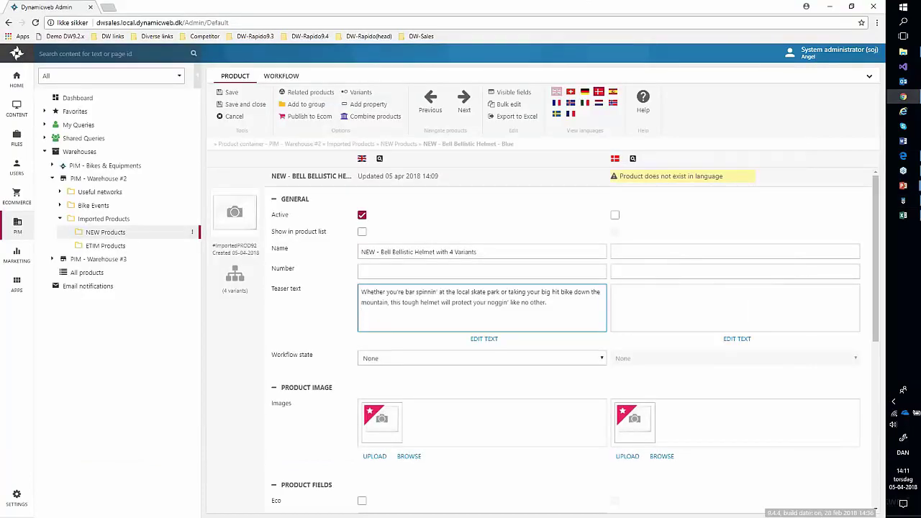
scroll(410, 302, "down", 3)
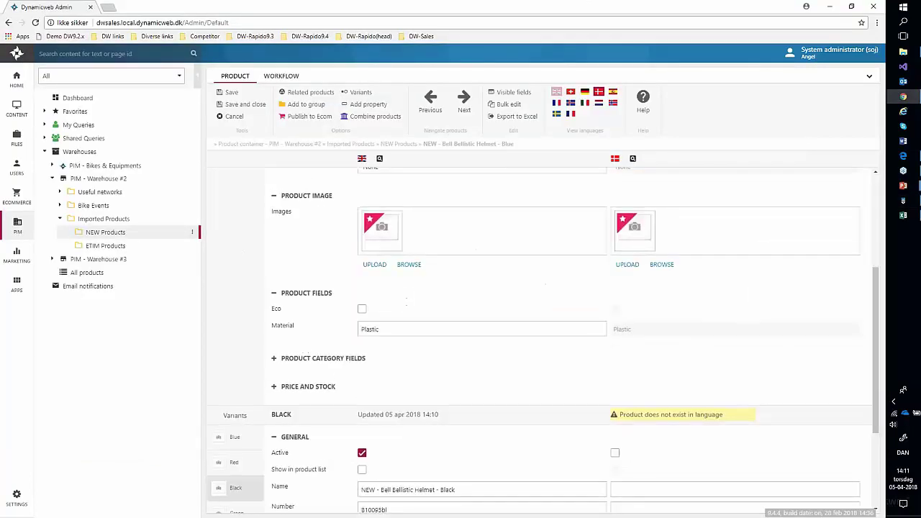
left_click(228, 92)
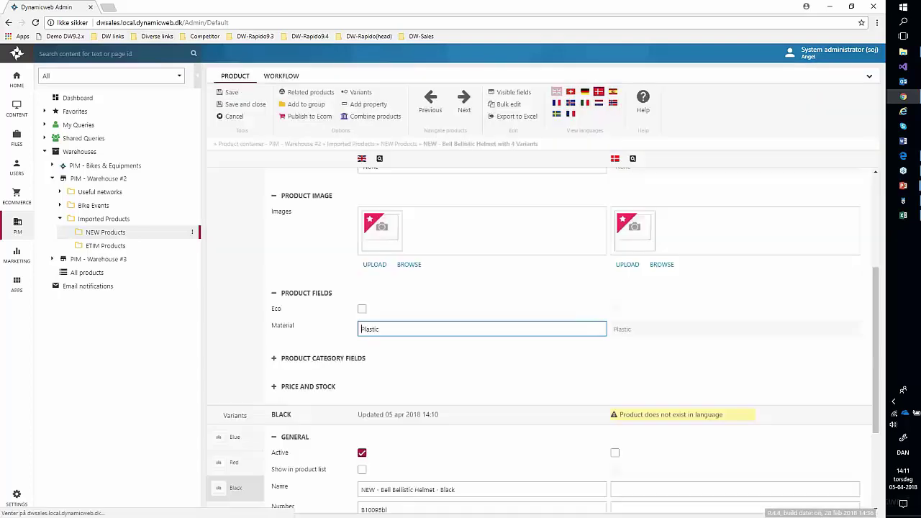
Fill the Blue variant's English Description with the four-line helmet description from Text example.txt in PSPad, and add a final line "BLUE"
left_click(235, 441)
left_click(406, 394)
key("alt+Tab")
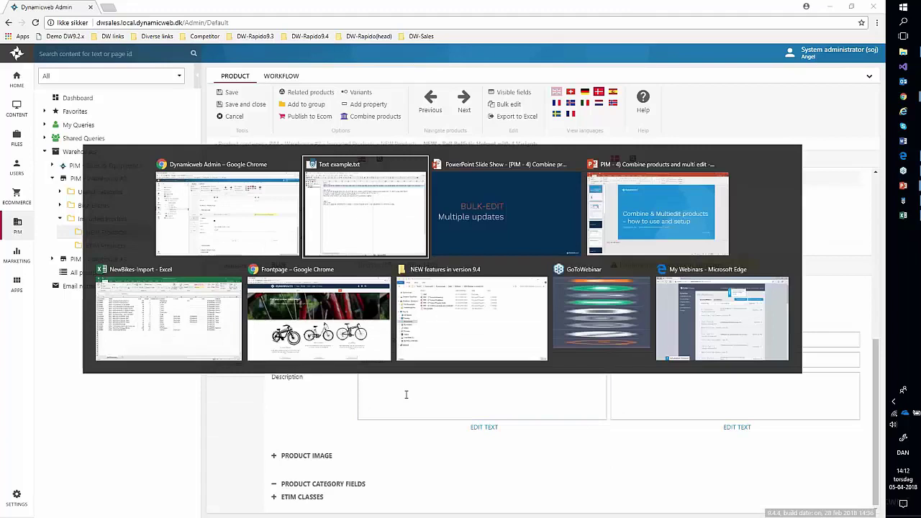
left_click_drag(97, 112, 103, 139)
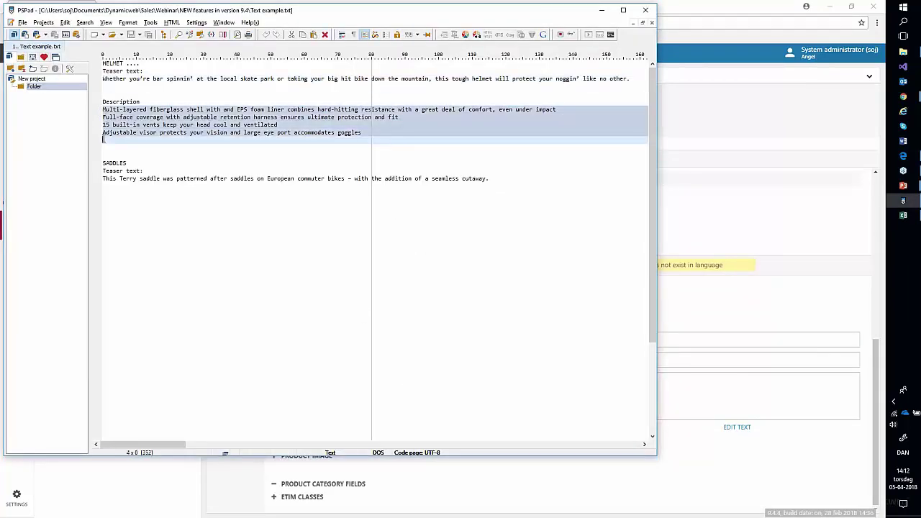
key("alt+Tab")
key("ctrl+v")
type("BLUE")
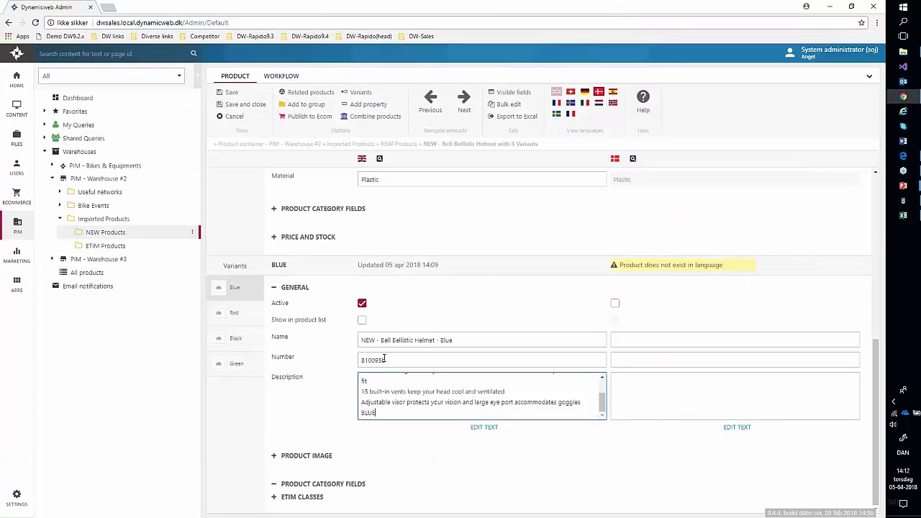
Save the Blue variant, and fill the Red variant's English Description with the same four-line helmet text plus a final line "RED", saving it too
left_click(229, 93)
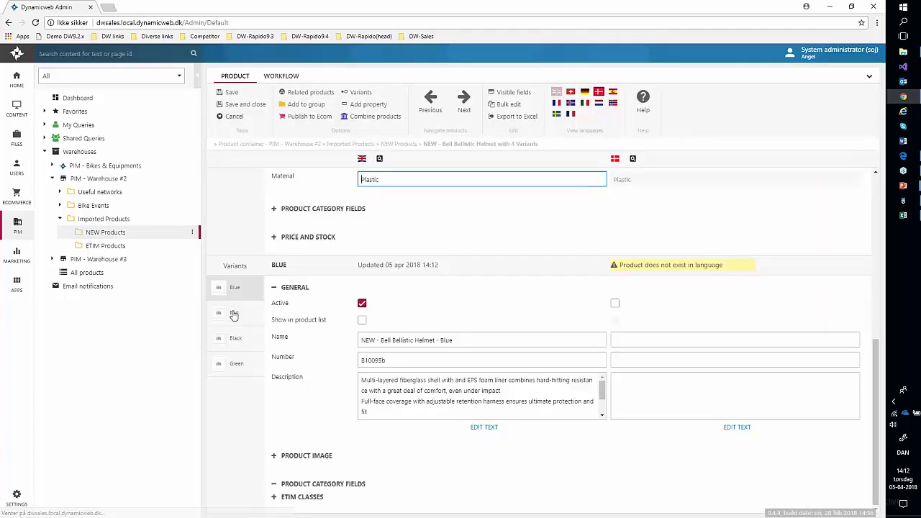
left_click(234, 314)
left_click(403, 380)
key("ctrl+v")
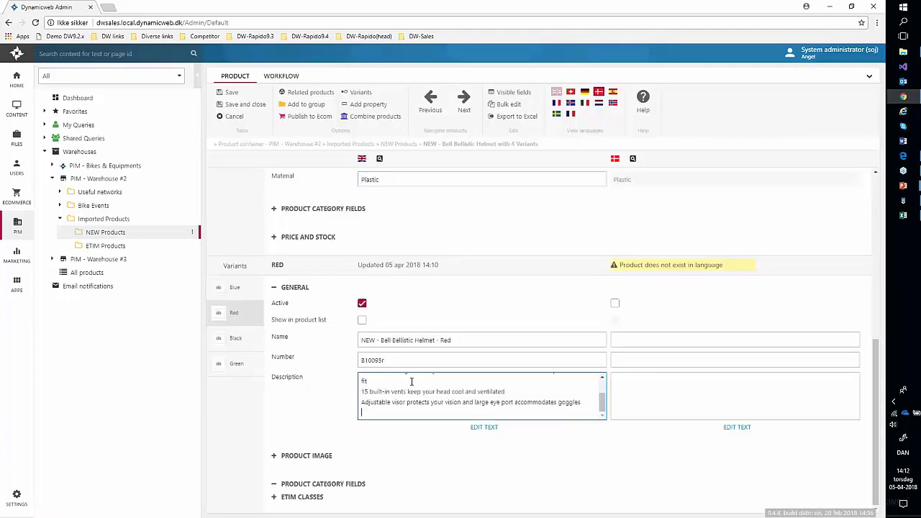
type("RED")
left_click(228, 93)
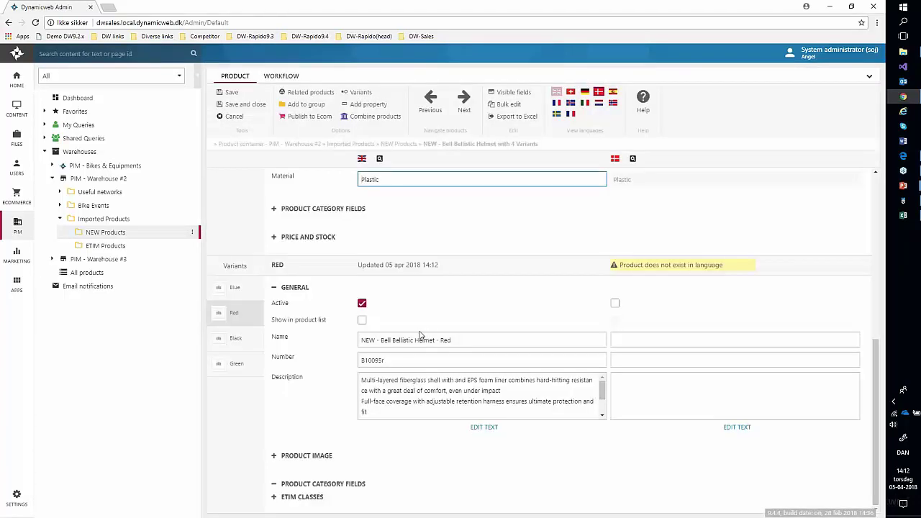
Publish the helmet master product to the Ecom group Helmets under Accessories in Shop - Bikez and save the product
scroll(431, 317, "up", 10)
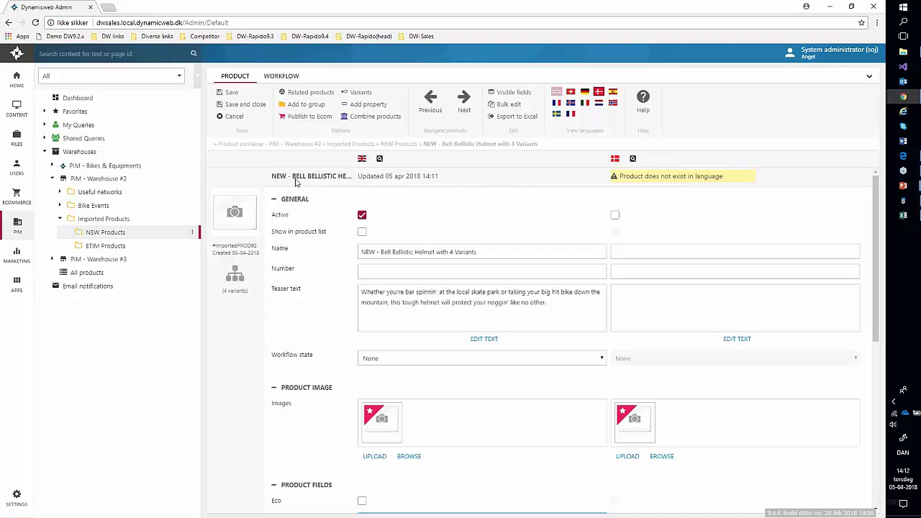
left_click(306, 117)
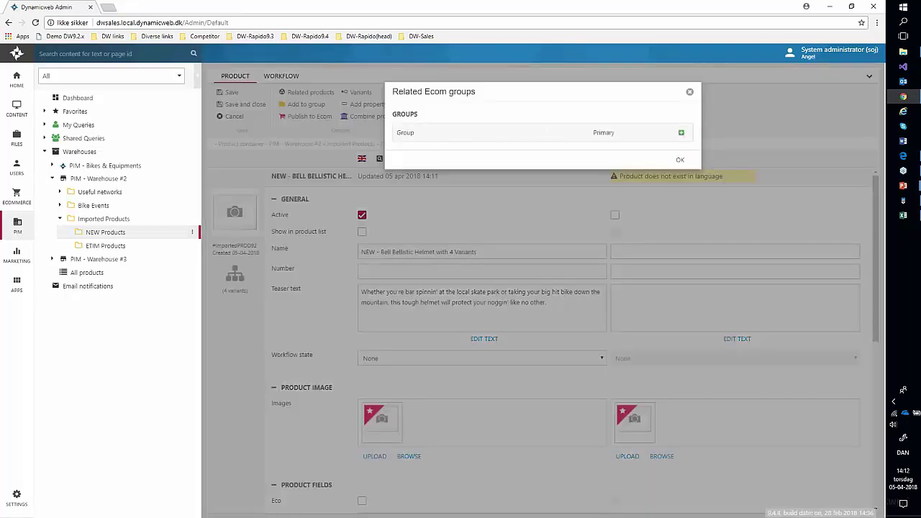
left_click(681, 132)
left_click(397, 140)
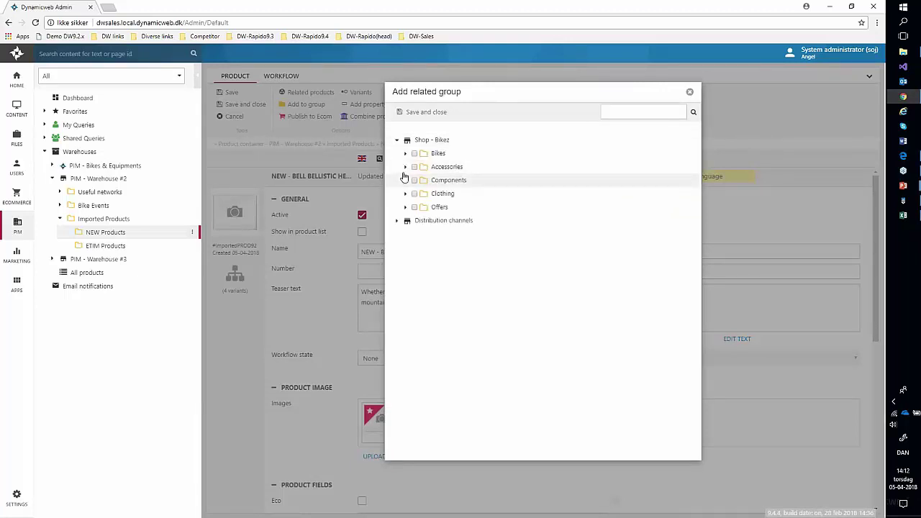
left_click(405, 167)
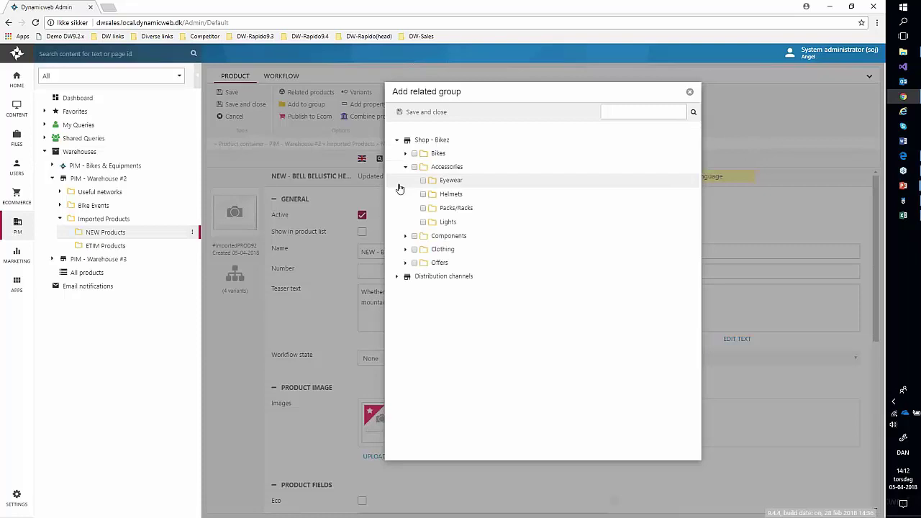
left_click(424, 194)
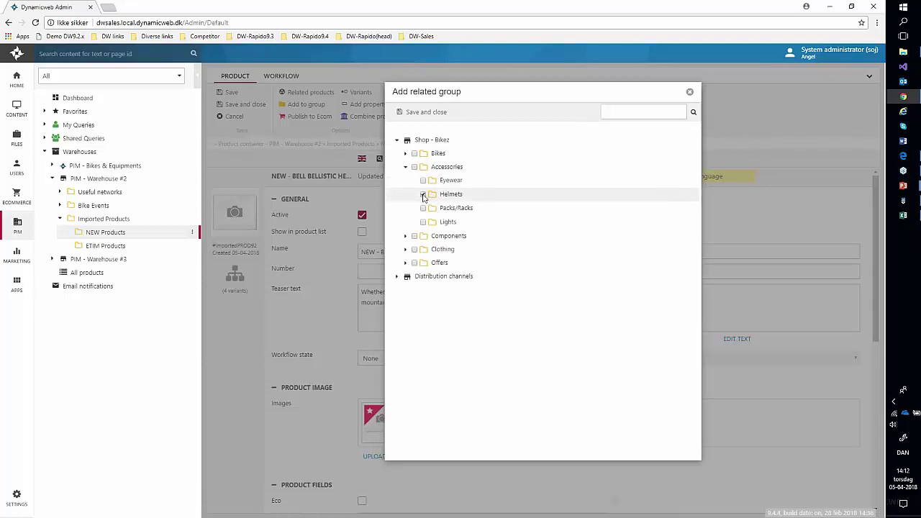
left_click(430, 114)
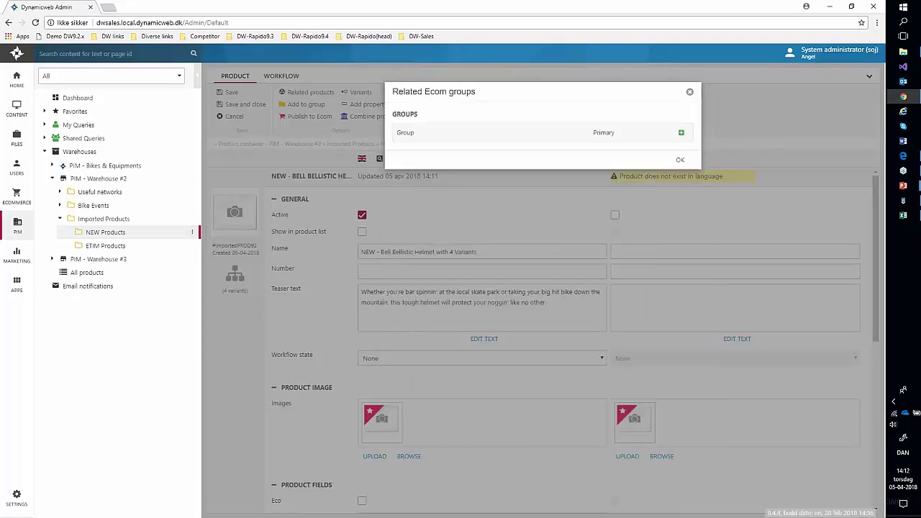
left_click(681, 182)
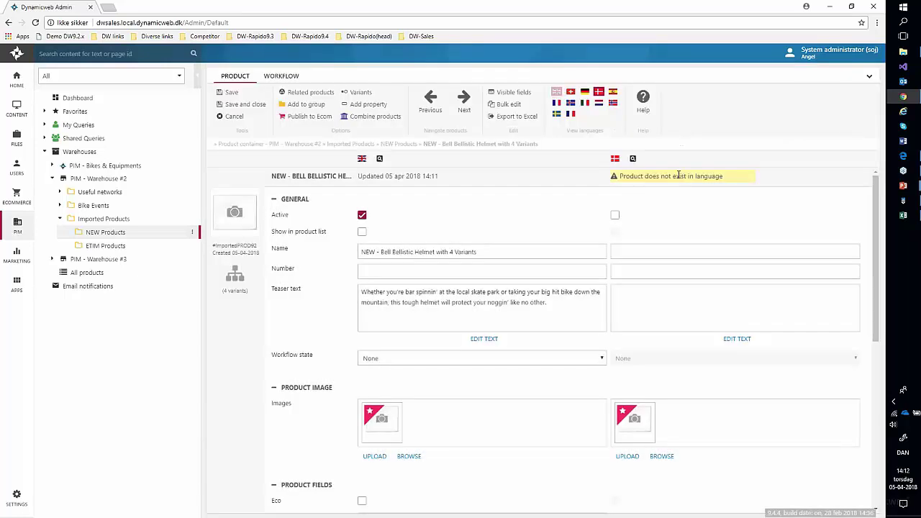
left_click(231, 94)
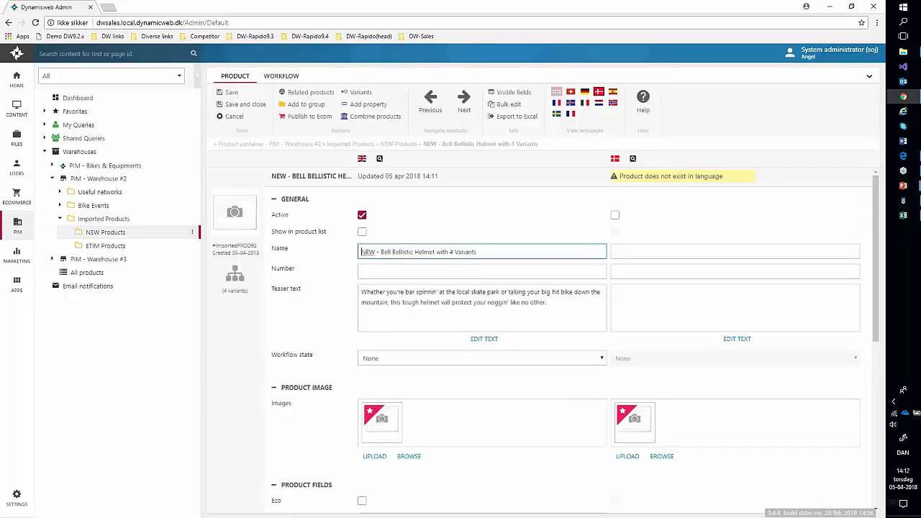
Switch to the webshop front end and open the new Bell Bellistic Helmet from the Helmets product list
key("alt+Tab")
key("alt+Tab")
key("alt+Tab")
key("alt+Tab")
key("alt+Tab")
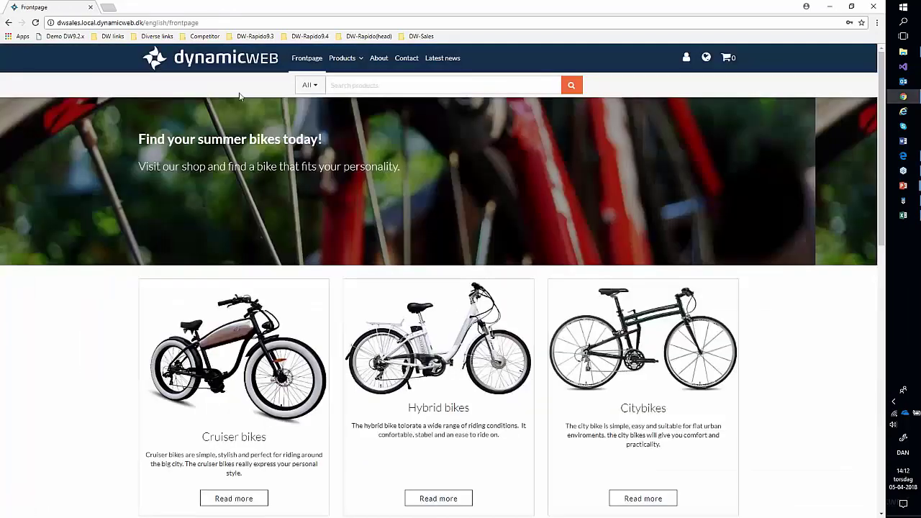
mouse_move(344, 59)
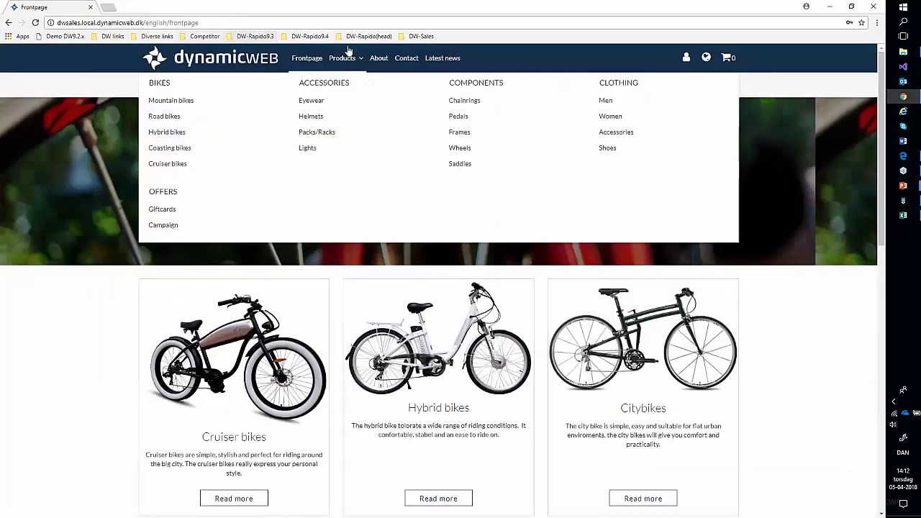
left_click(313, 117)
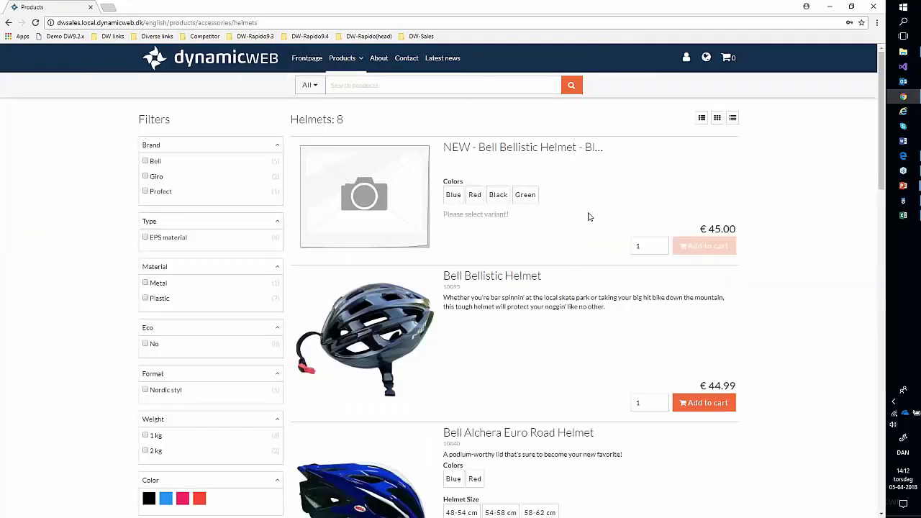
left_click(400, 193)
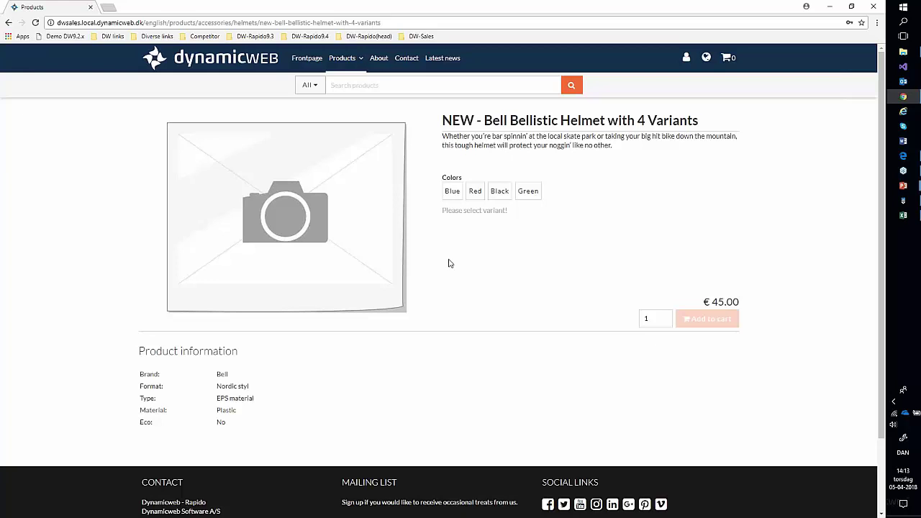
Examine the helmet's Blue and Red variants on the webshop product page, including their descriptions
left_click(452, 192)
left_click_drag(139, 385, 199, 386)
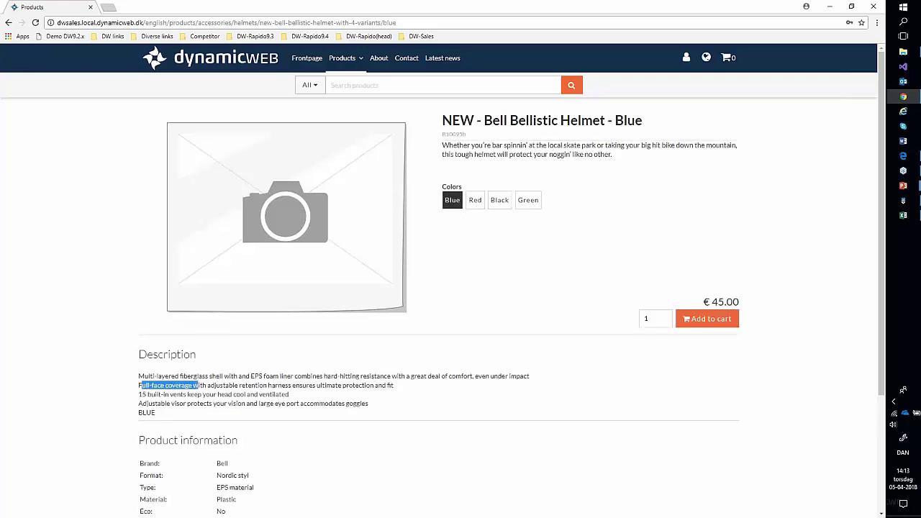
left_click(475, 201)
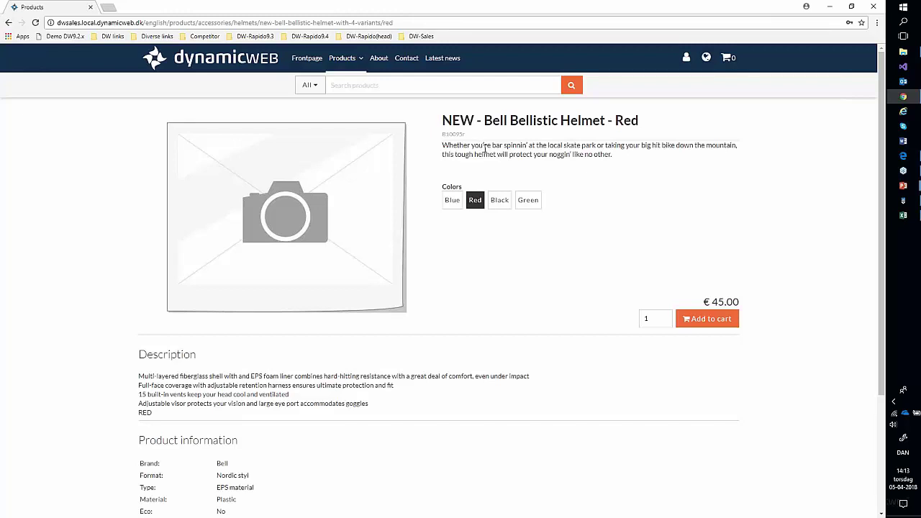
Back in Dynamicweb Admin, combine the four Terry Women's saddles in NEW Products into a family with the Rosie Saddle as master
key("alt+Tab")
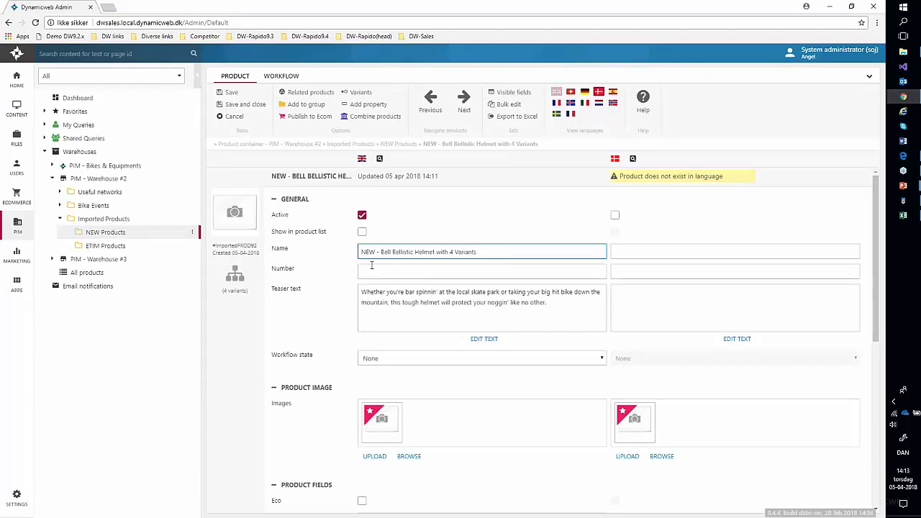
left_click(108, 238)
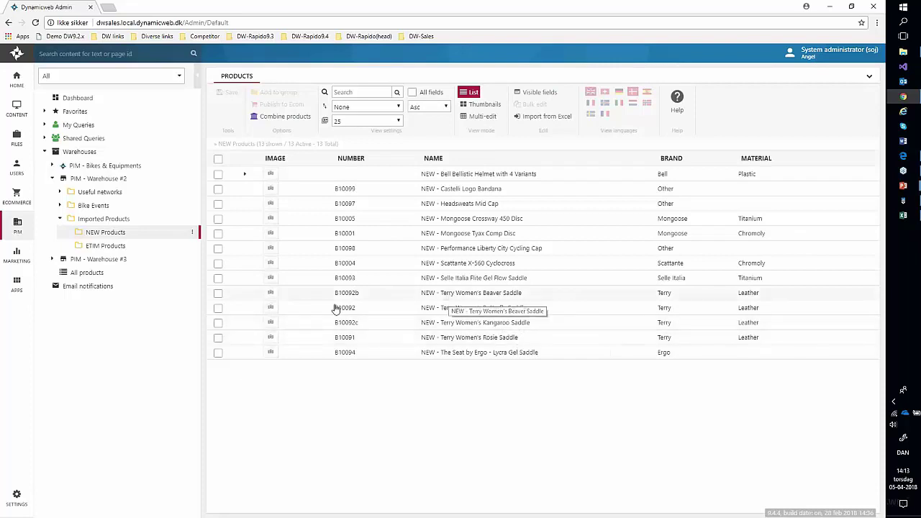
left_click(219, 293)
left_click(218, 308)
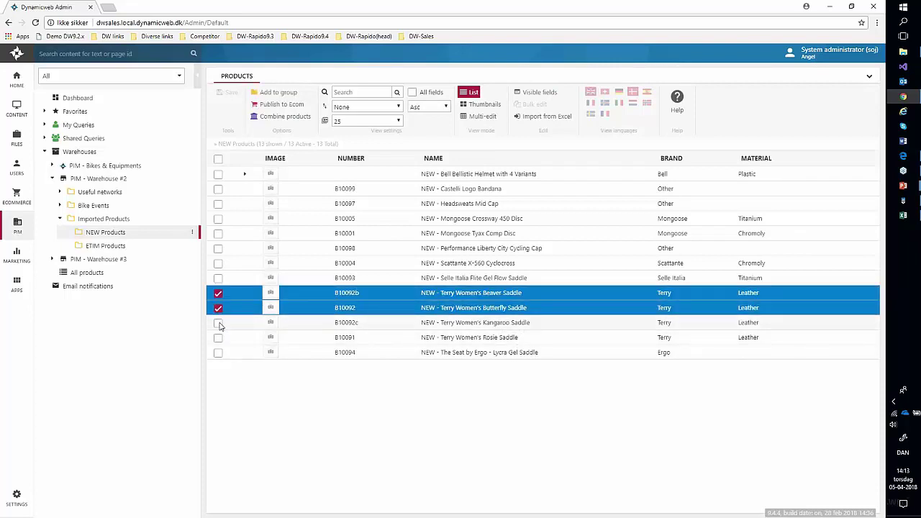
left_click(218, 324)
left_click(218, 338)
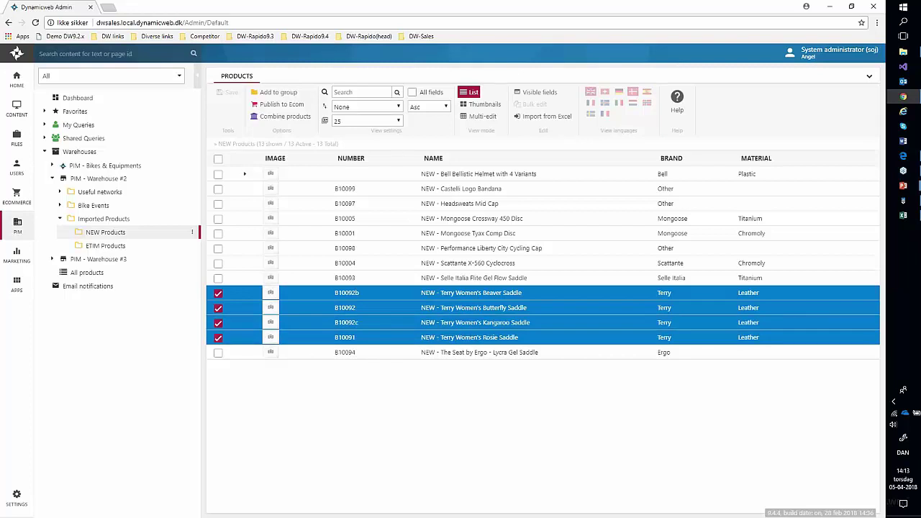
left_click(285, 117)
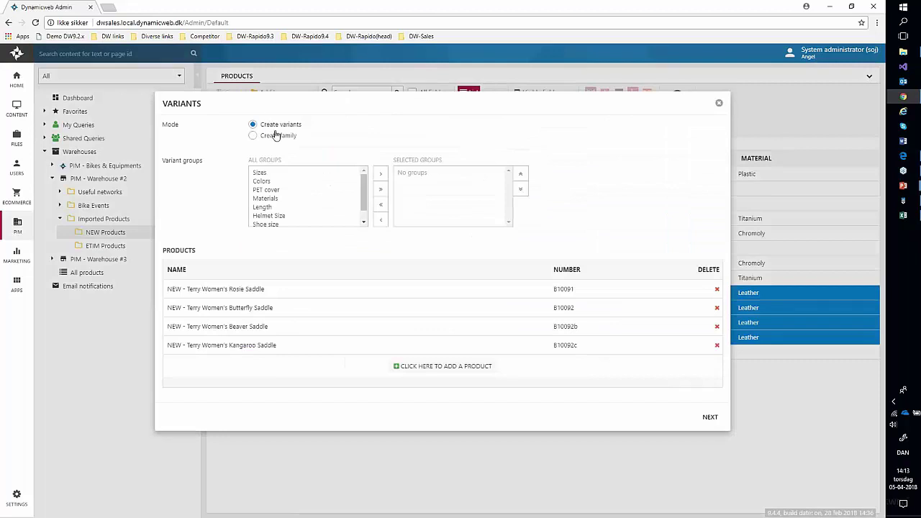
left_click(253, 137)
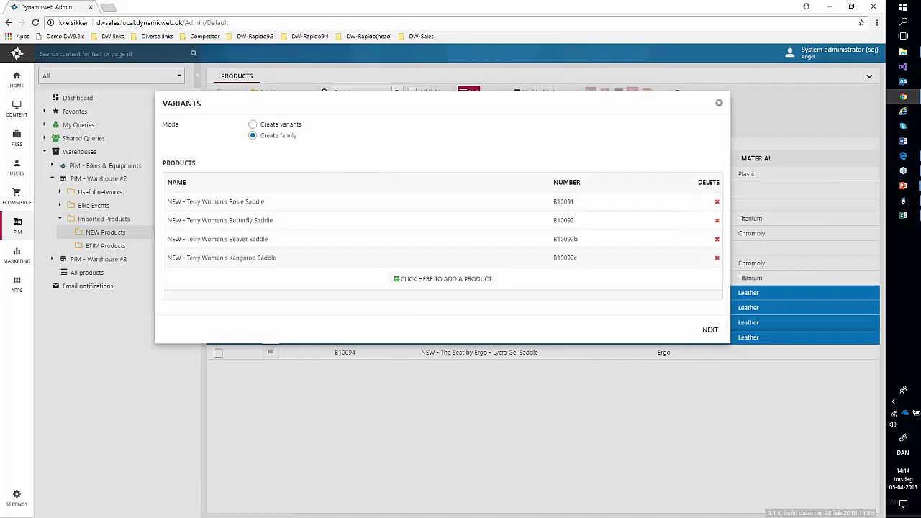
left_click(711, 330)
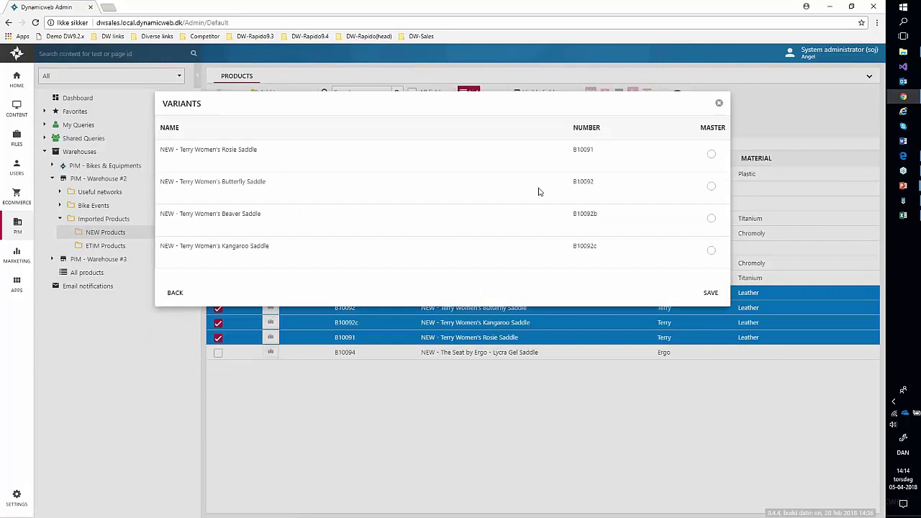
left_click(711, 154)
left_click(711, 293)
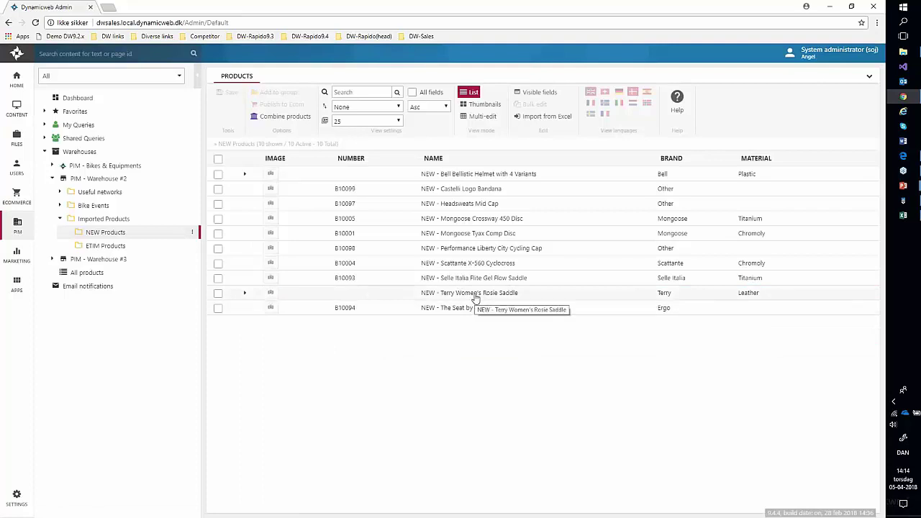
Rename the saddle family's master product to "NEW - Terry Women's Saddle with Variants", enter the English teaser text "dfsf", and save
left_click(476, 299)
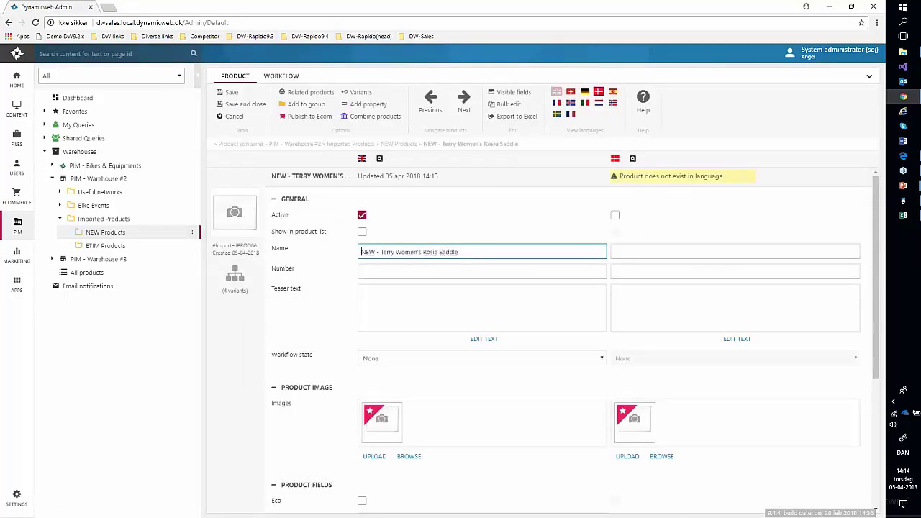
left_click_drag(424, 252, 439, 253)
key("BackSpace")
type("ants")
left_click(430, 303)
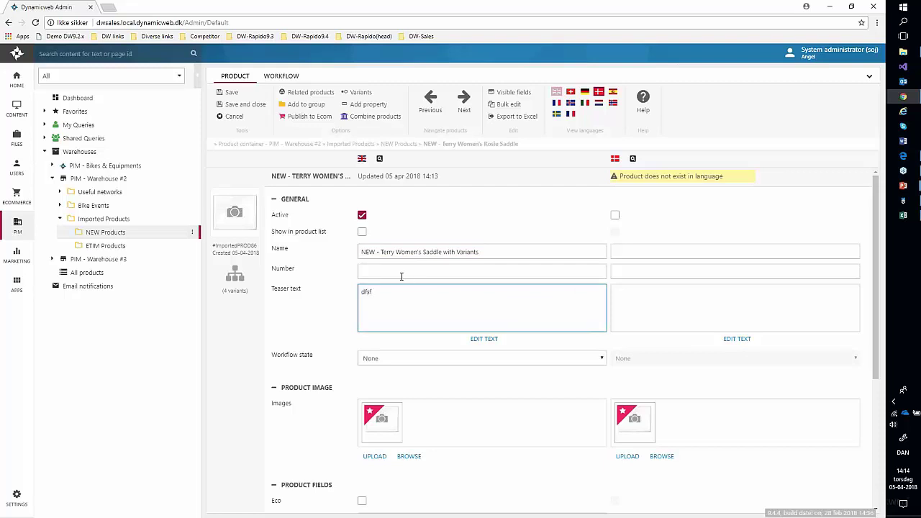
left_click(229, 92)
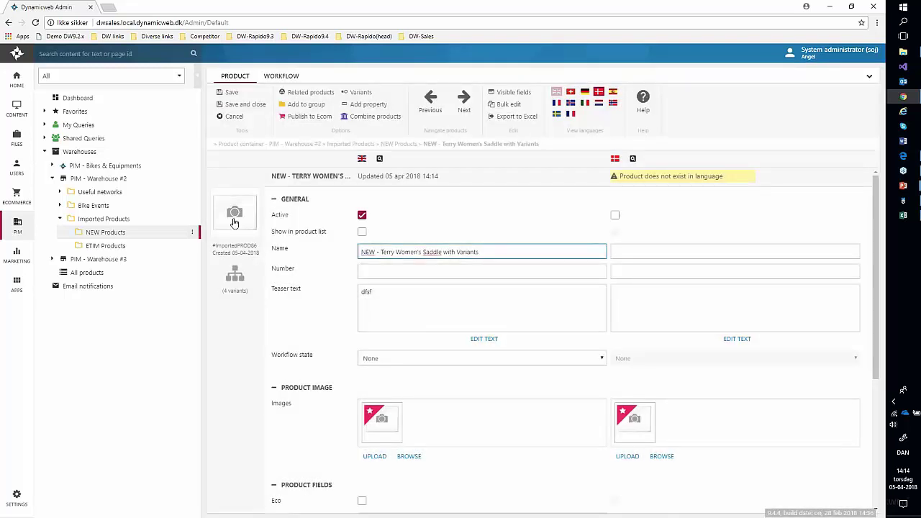
Examine the saddle family's variants B10091, B10092, B10092b and B10092c and their General fields
scroll(248, 245, "down", 3)
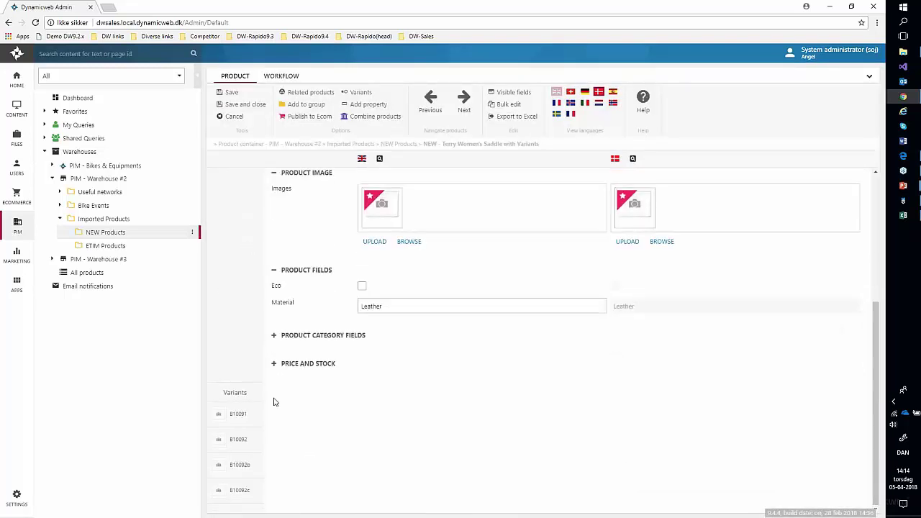
left_click(238, 418)
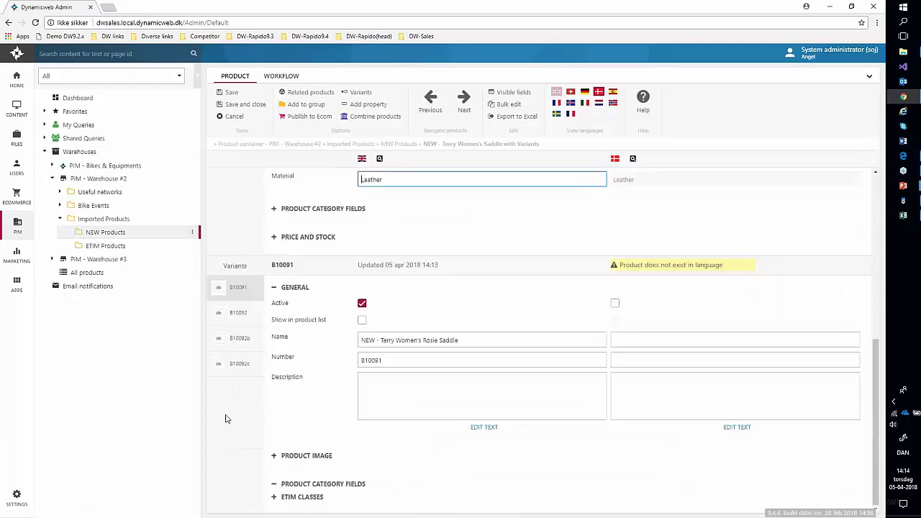
left_click(238, 315)
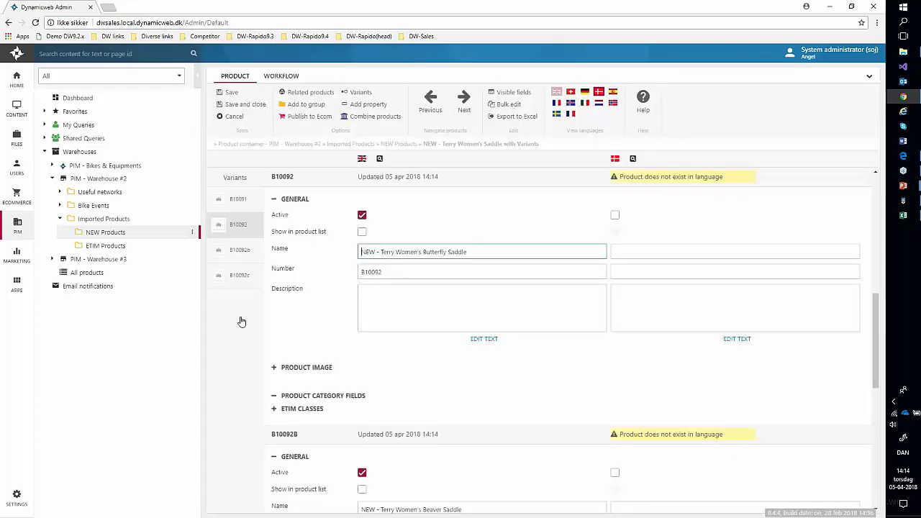
left_click(238, 200)
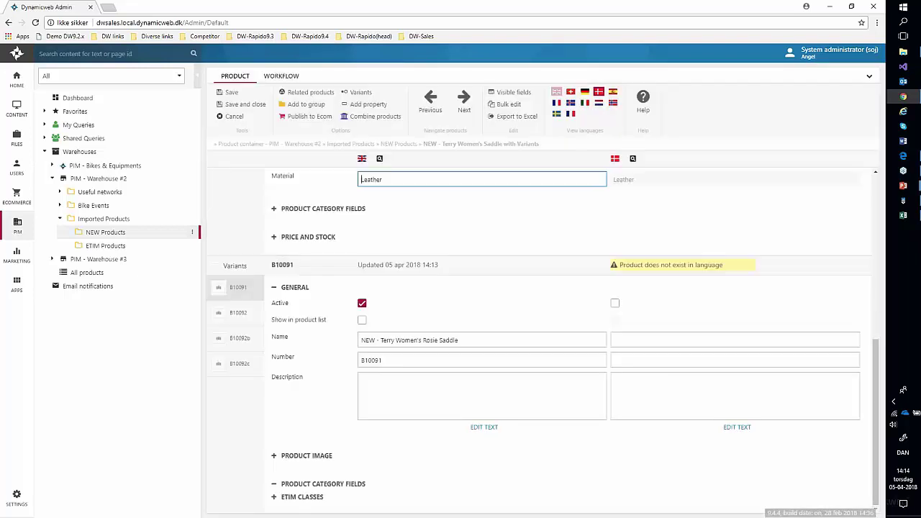
left_click(241, 314)
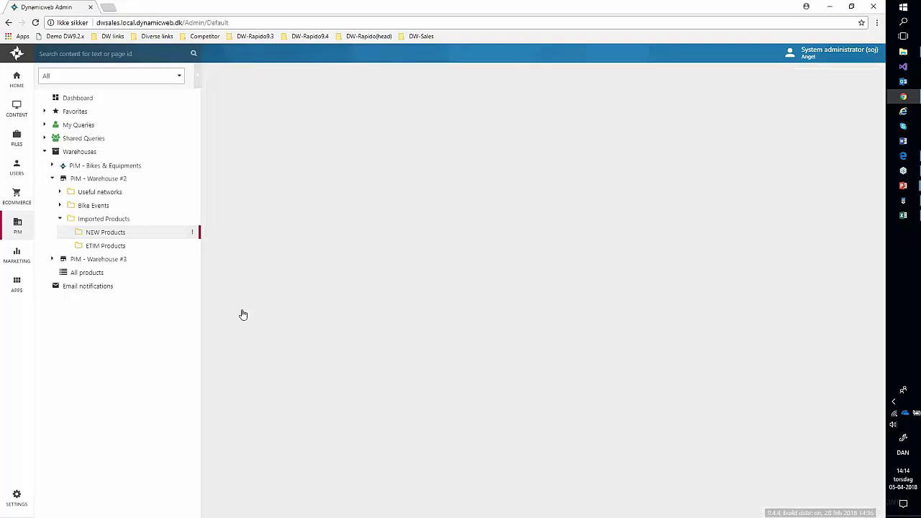
left_click(240, 253)
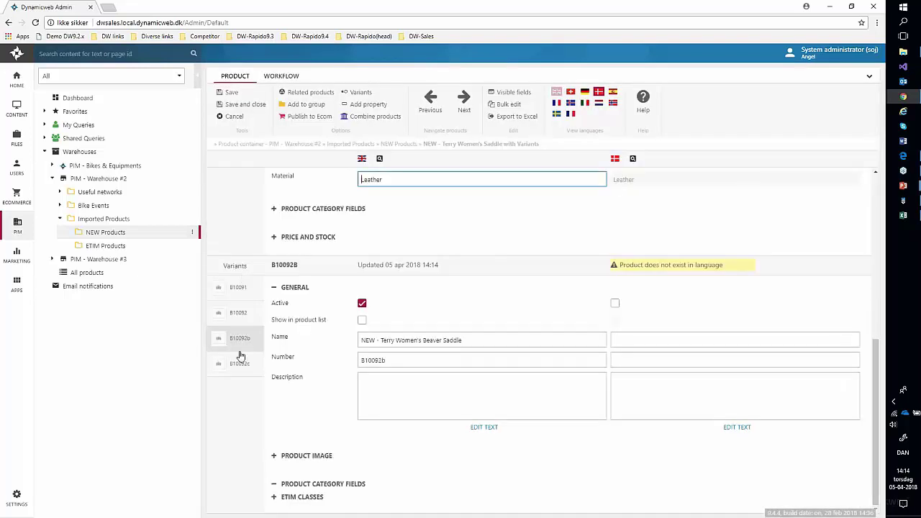
left_click(240, 363)
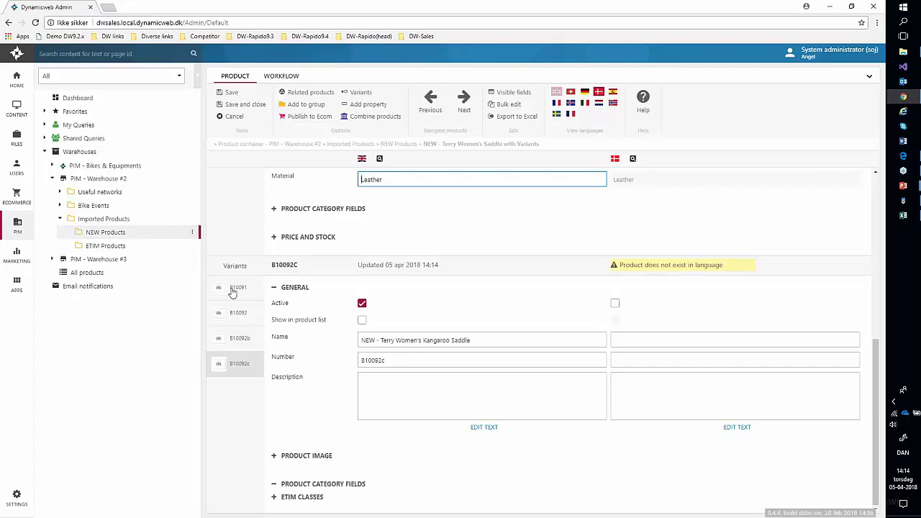
Reopen NEW - Terry Women's Saddle with Variants from the NEW Products group and examine its master fields and variant list
scroll(354, 328, "up", 5)
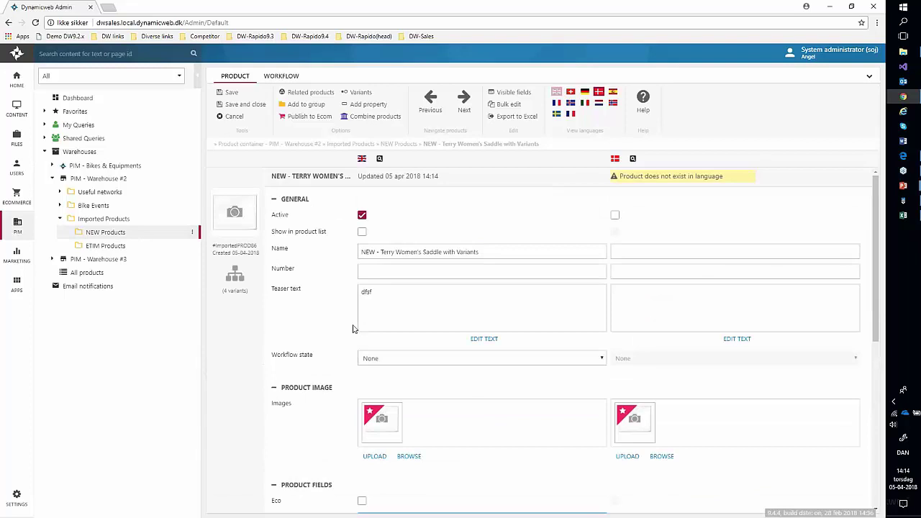
left_click(108, 232)
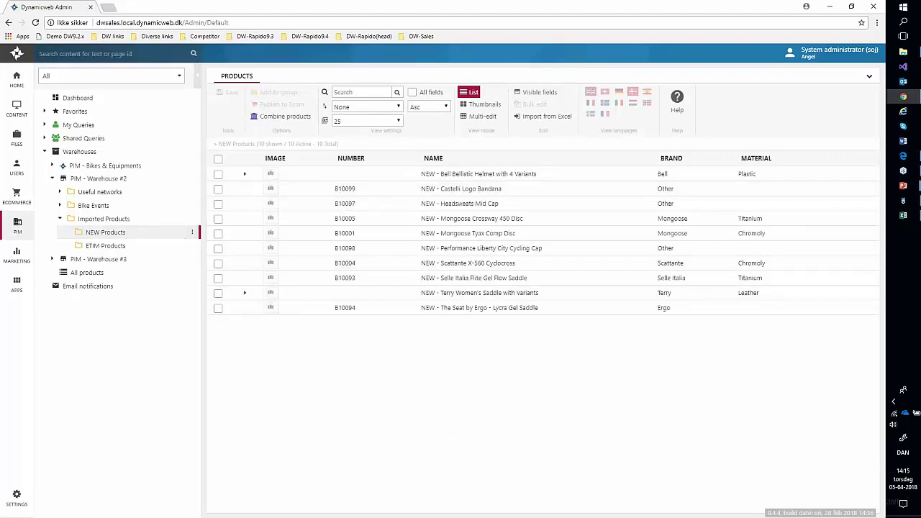
left_click(472, 297)
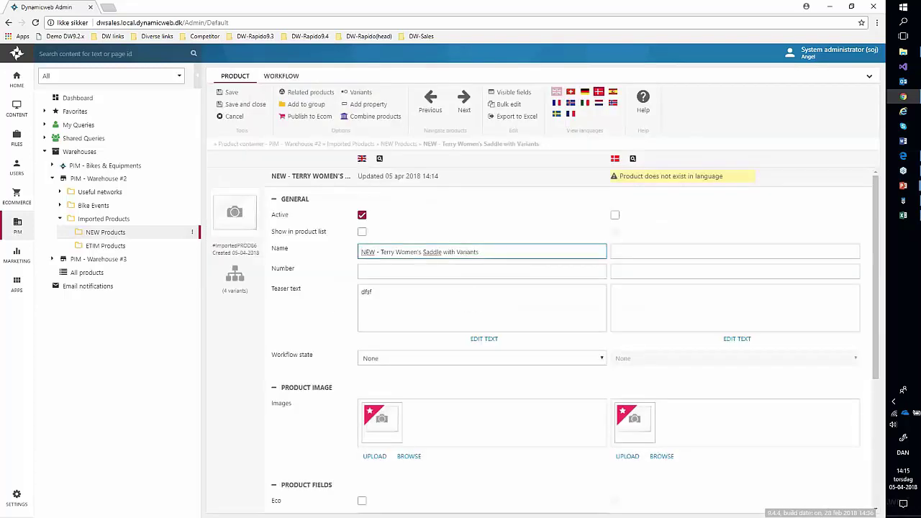
scroll(334, 307, "down", 3)
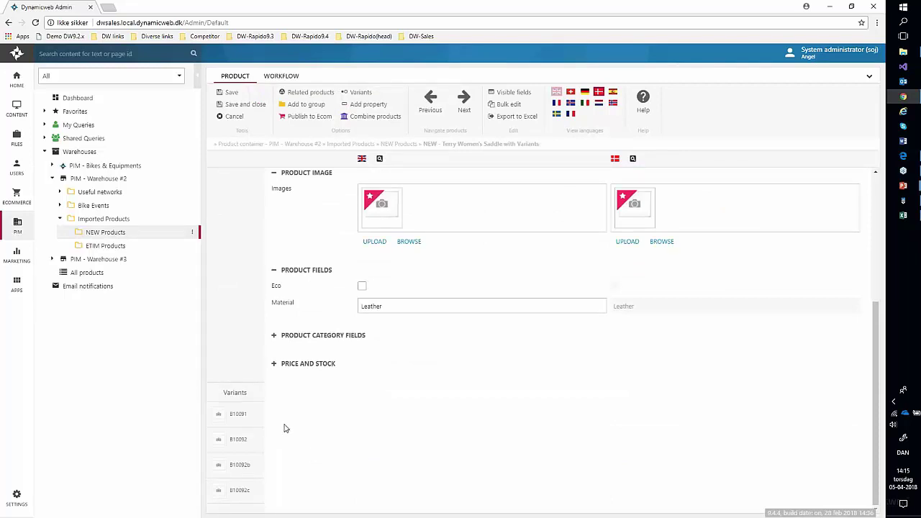
scroll(288, 392, "up", 3)
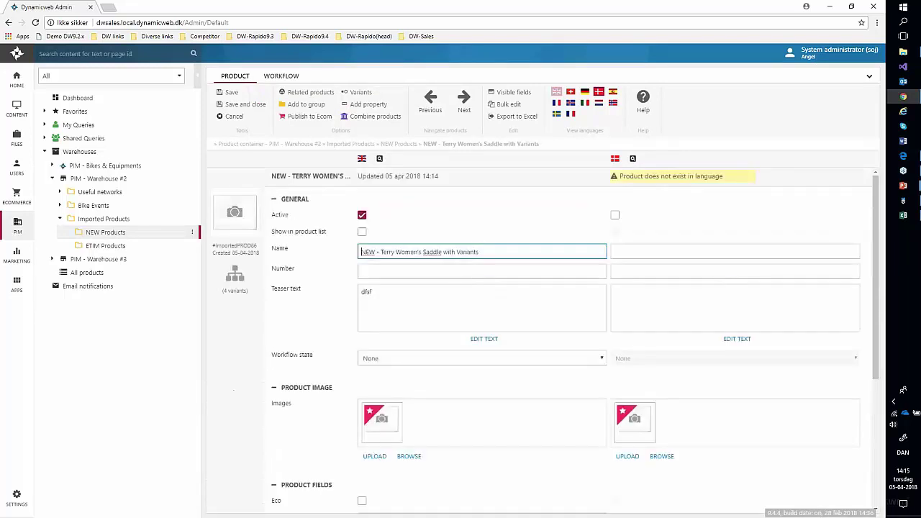
Try to add NEW - Selle Italia Flite Gel Flow Saddle (B10093) from PIM - Warehouse #2's NEW Products to the saddle family
left_click(371, 118)
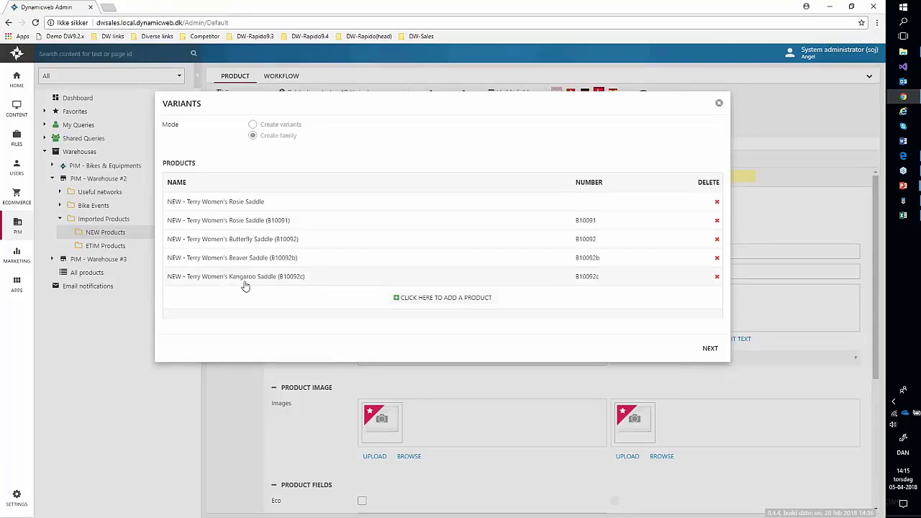
left_click(464, 298)
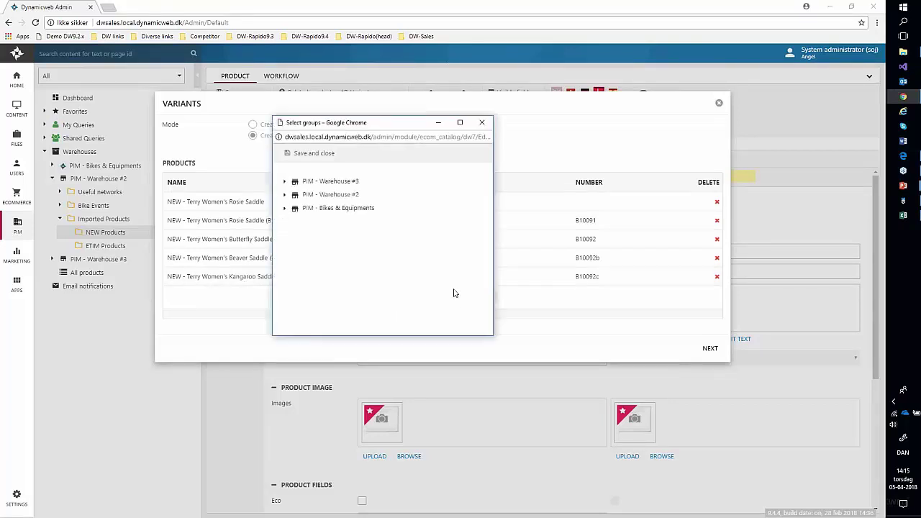
left_click(284, 195)
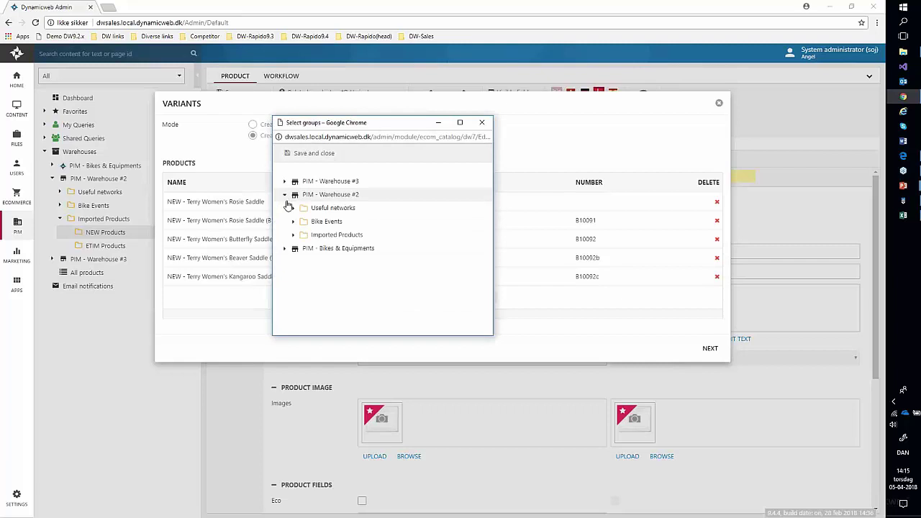
left_click(293, 235)
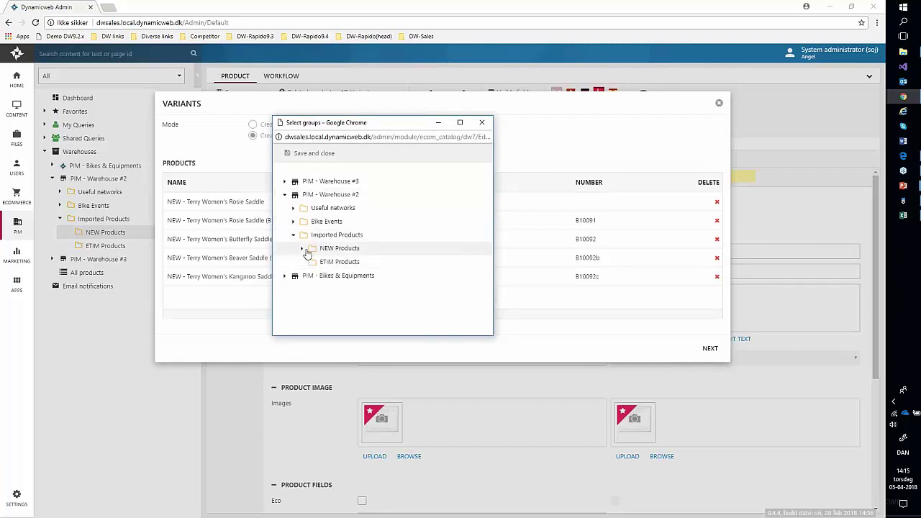
left_click(301, 248)
scroll(404, 296, "down", 2)
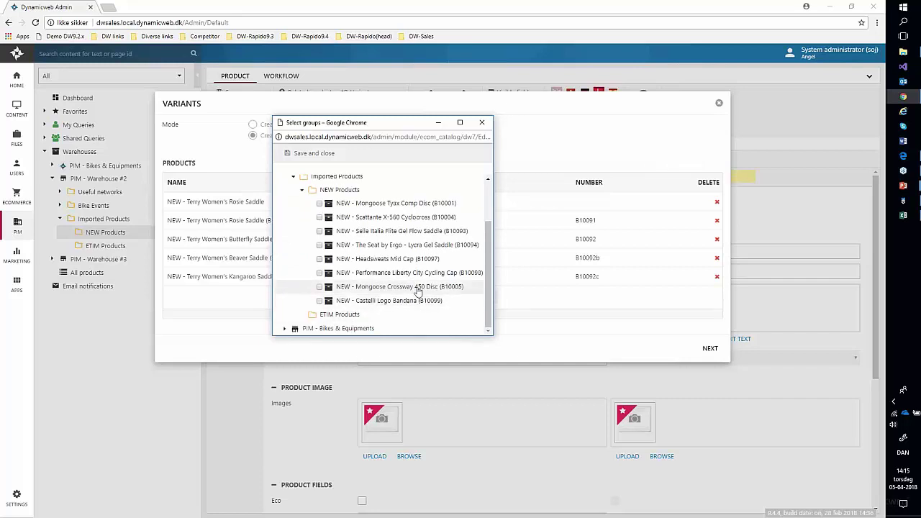
left_click(319, 232)
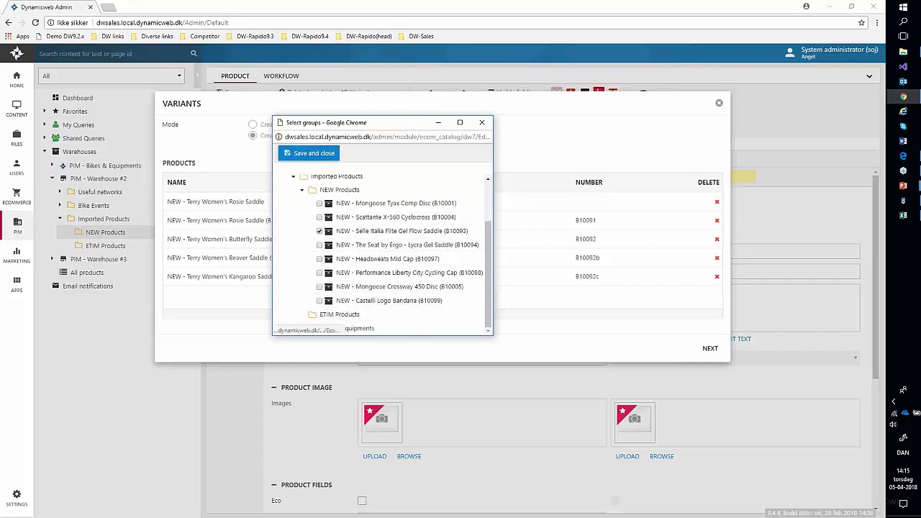
left_click(310, 153)
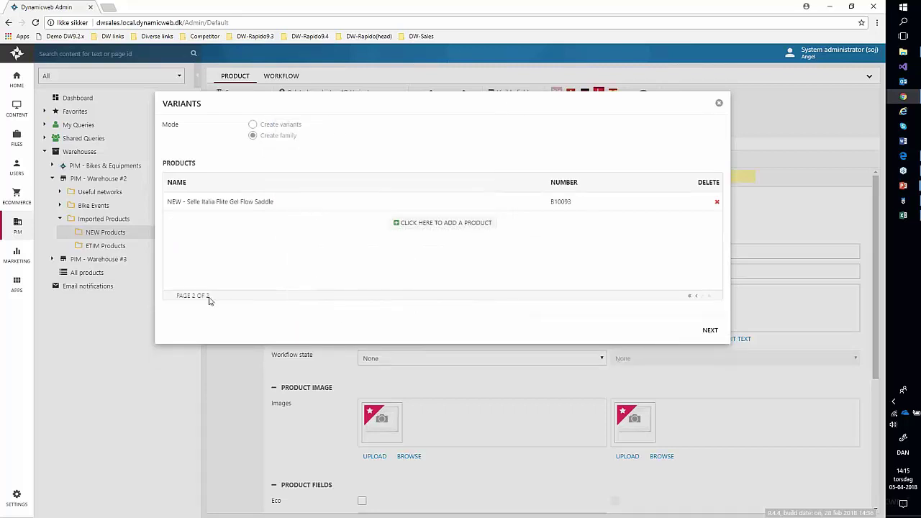
Review both pages of the family's product list and the master selection, and close the variants dialog without saving
left_click(696, 296)
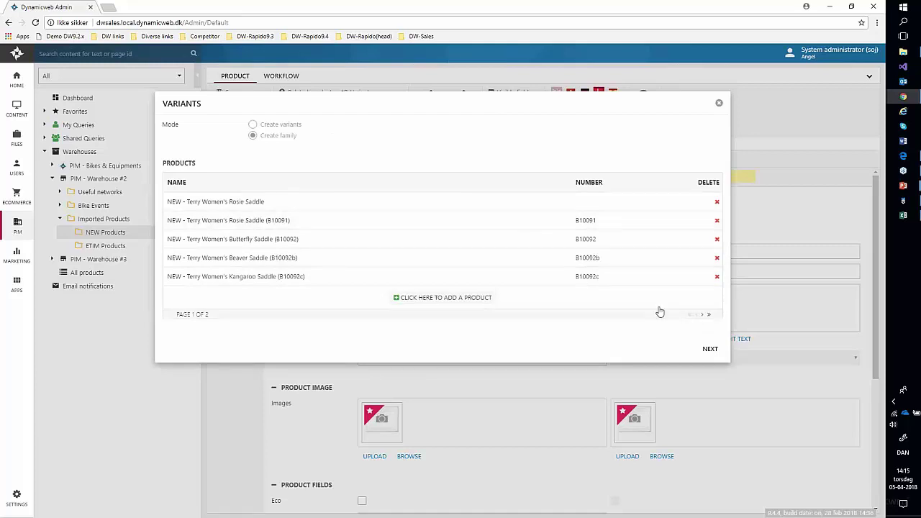
left_click(703, 315)
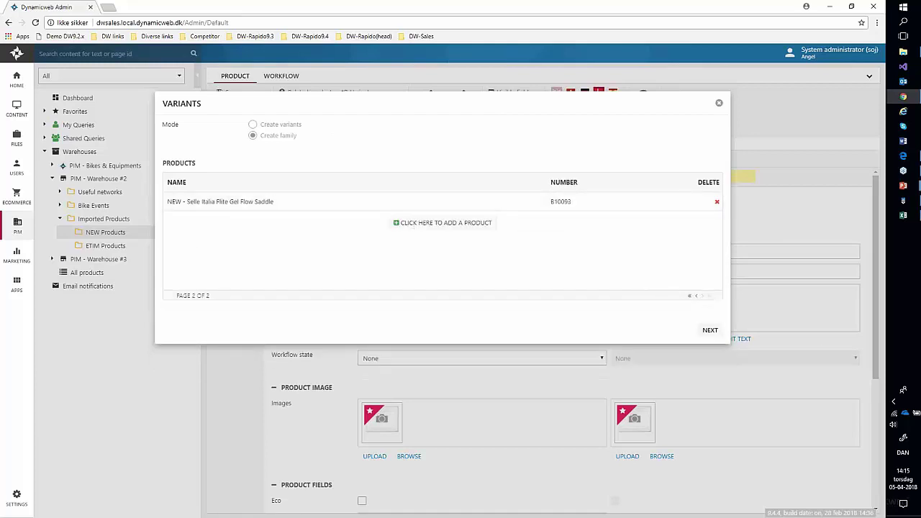
left_click(710, 330)
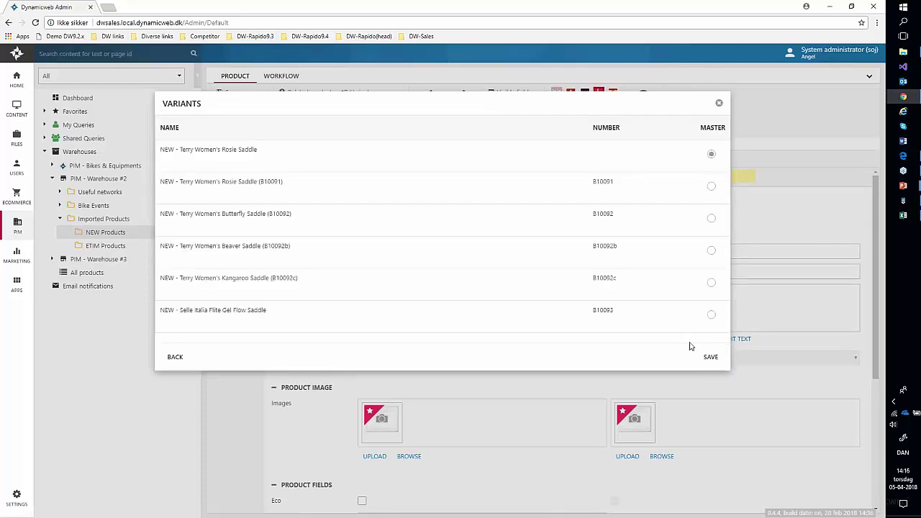
left_click(721, 104)
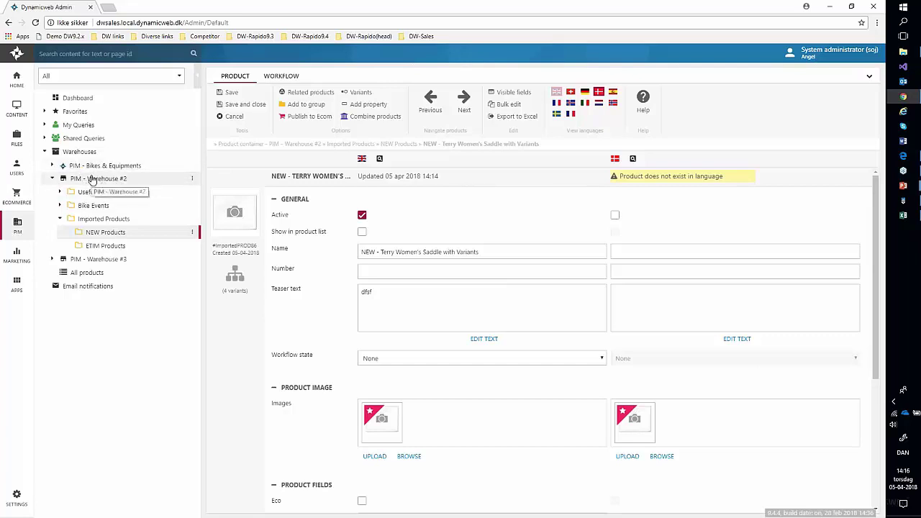
key("alt+Tab")
key("alt+Tab")
key("alt+Tab")
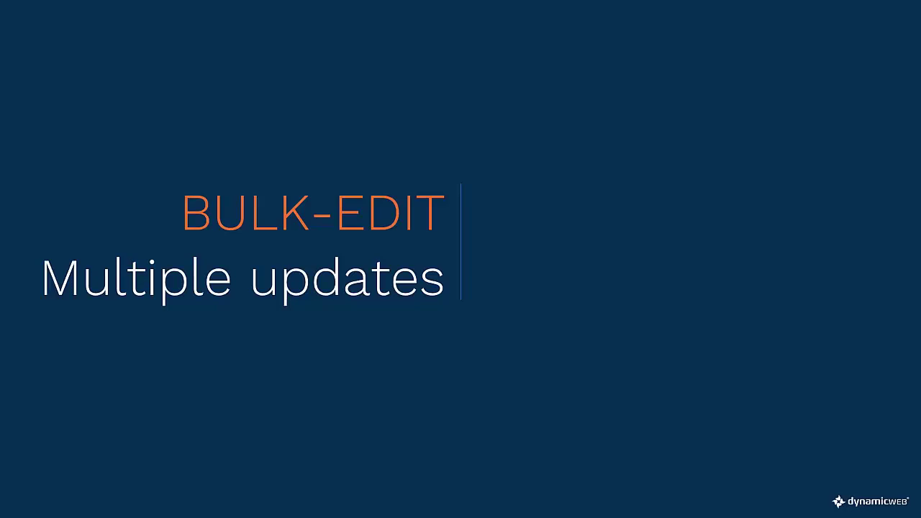
left_click(502, 286)
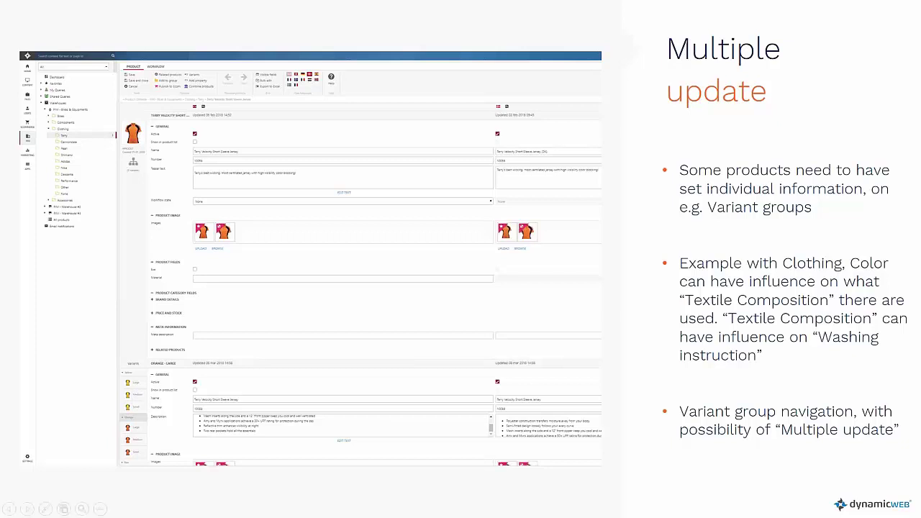
left_click(548, 226)
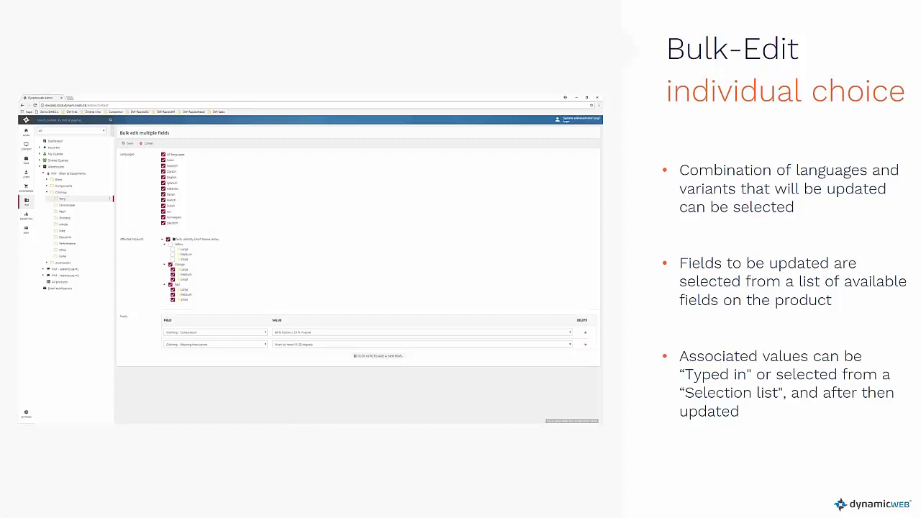
Switch back to Dynamicweb Admin and open the Terry Velocity Short Sleeve Jersey from Clothing > Terry in PIM - Bikes & Equipments
key("alt+Tab")
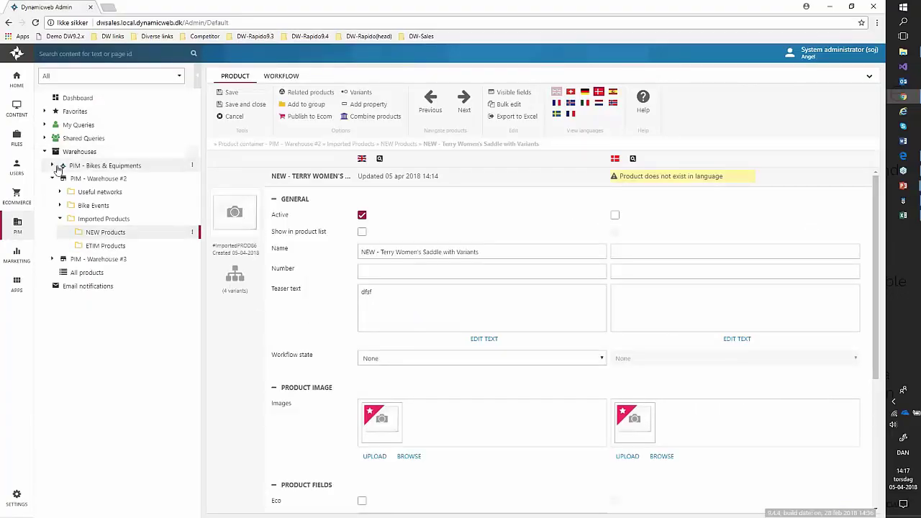
left_click(52, 178)
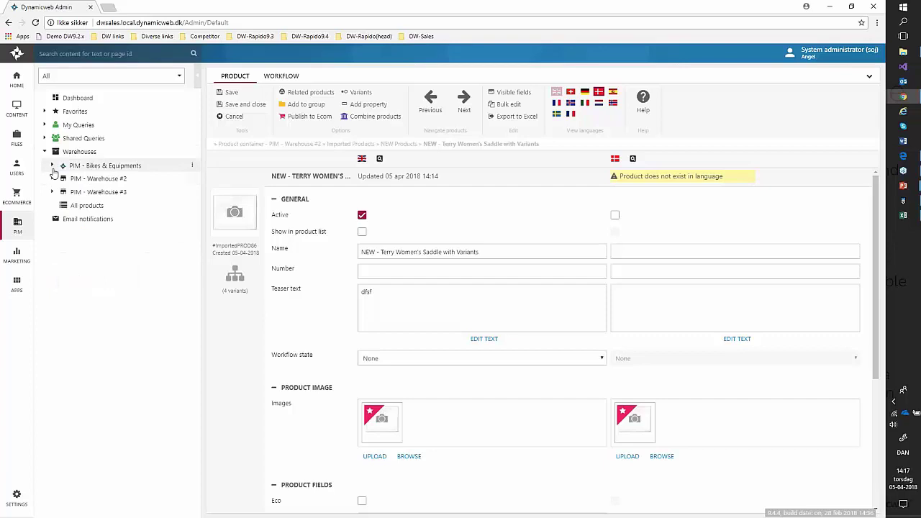
left_click(52, 167)
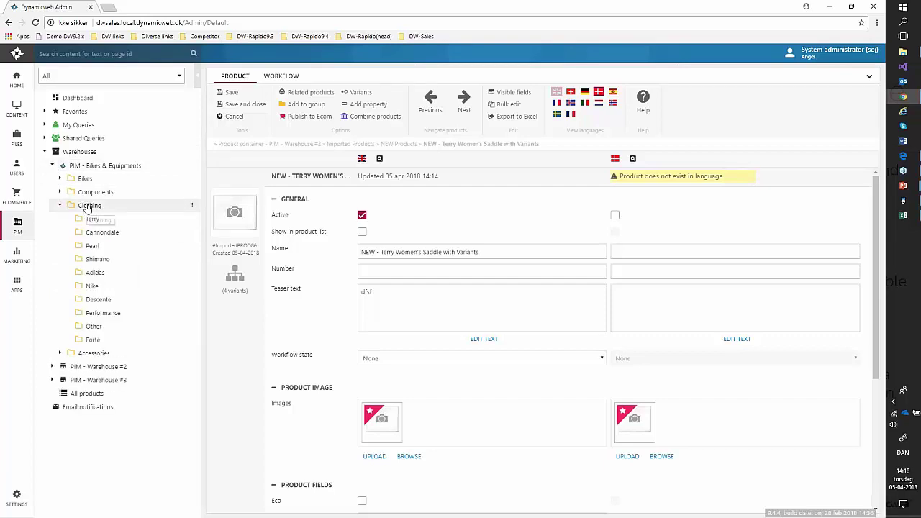
left_click(87, 206)
left_click(91, 221)
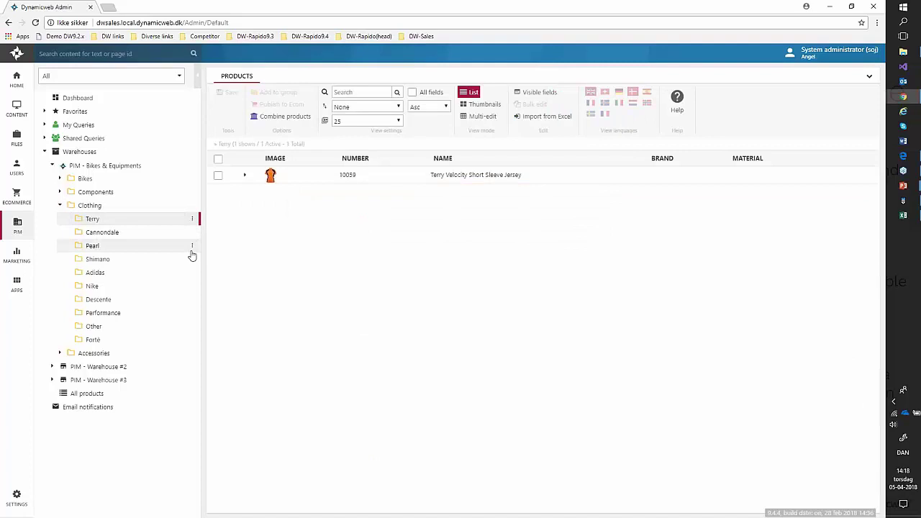
left_click(272, 179)
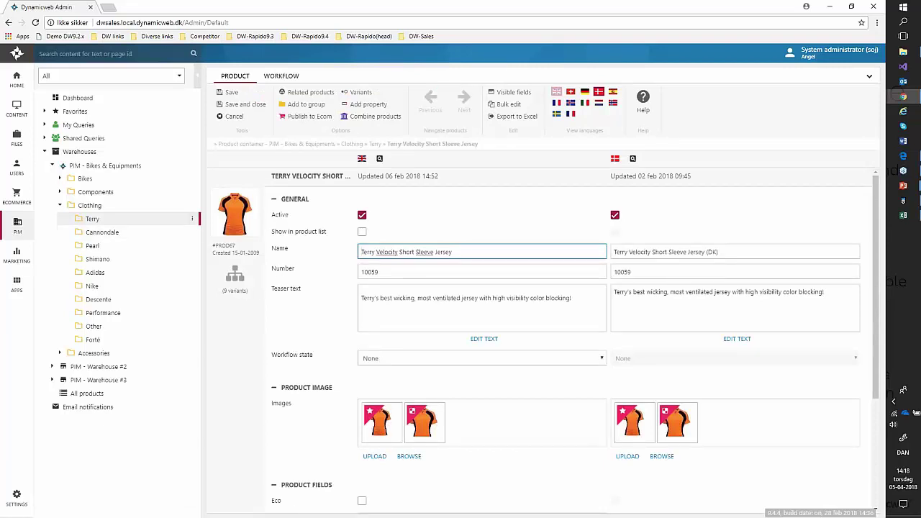
Examine the jersey's Yellow, Orange and Red variant groups, including their composition, form and washing instructions
scroll(246, 293, "down", 2)
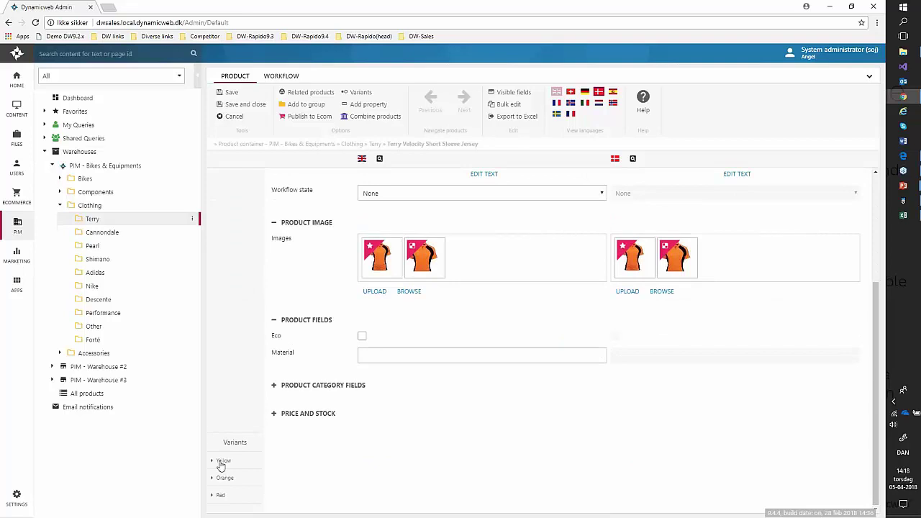
left_click(223, 478)
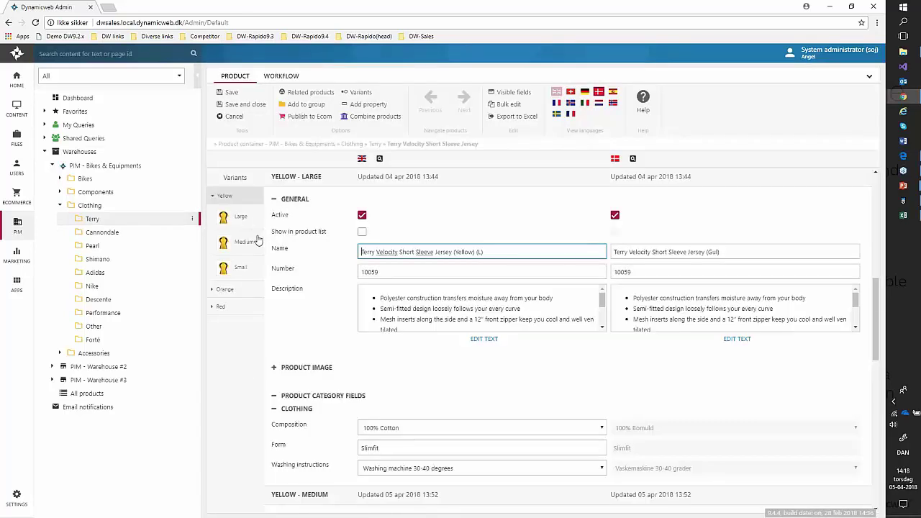
left_click(231, 291)
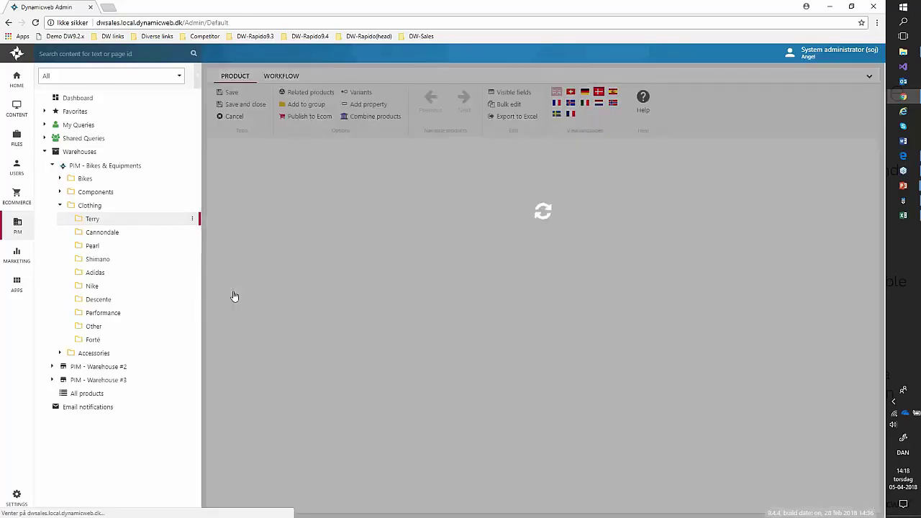
left_click(222, 310)
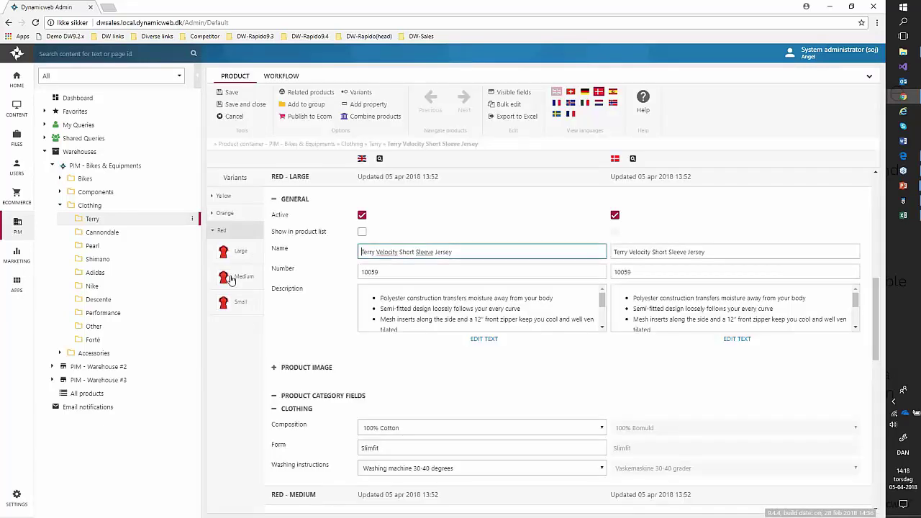
left_click(225, 200)
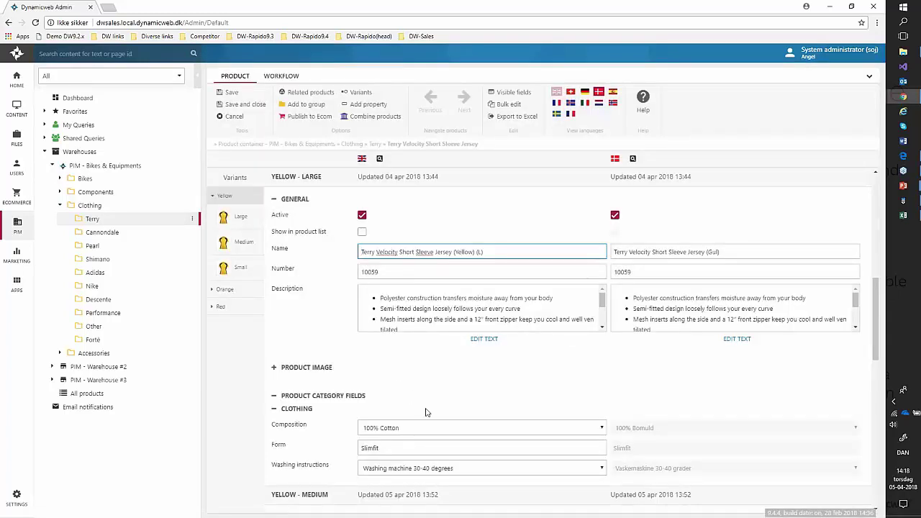
scroll(429, 412, "down", 1)
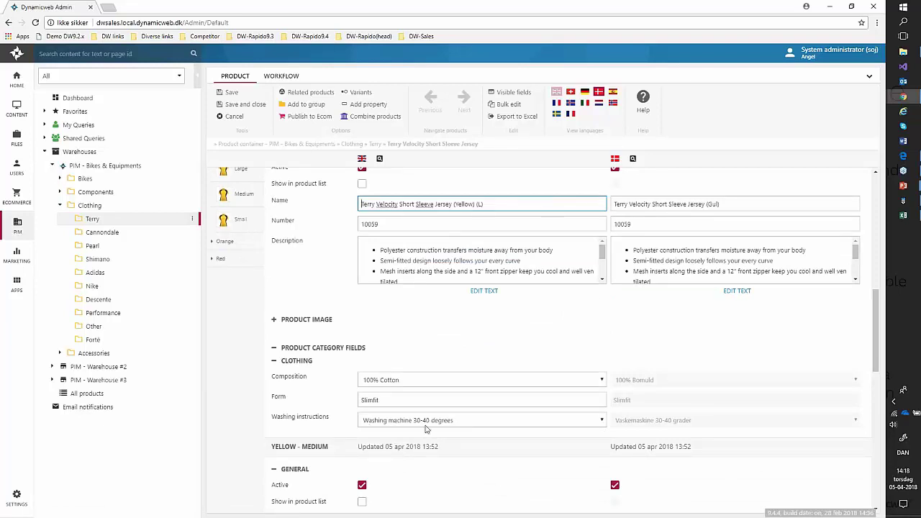
left_click(225, 243)
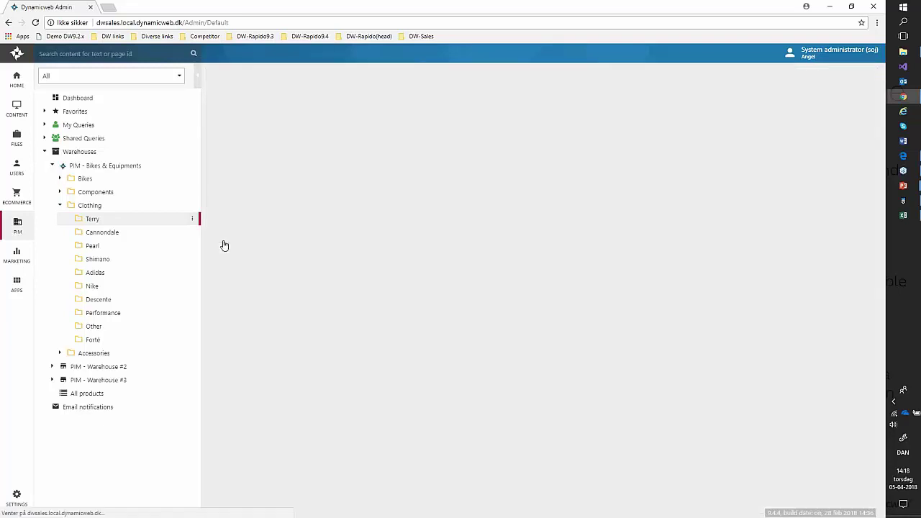
scroll(418, 371, "down", 1)
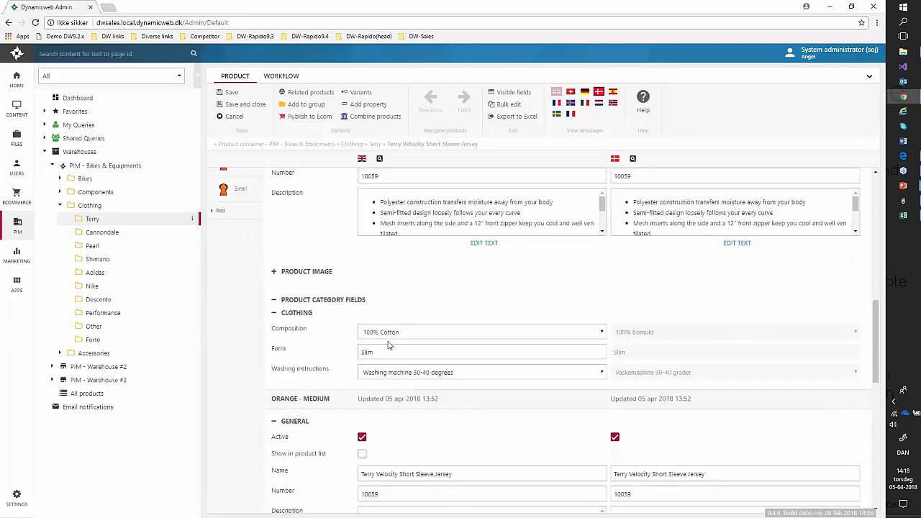
scroll(386, 348, "up", 1)
scroll(403, 403, "up", 2)
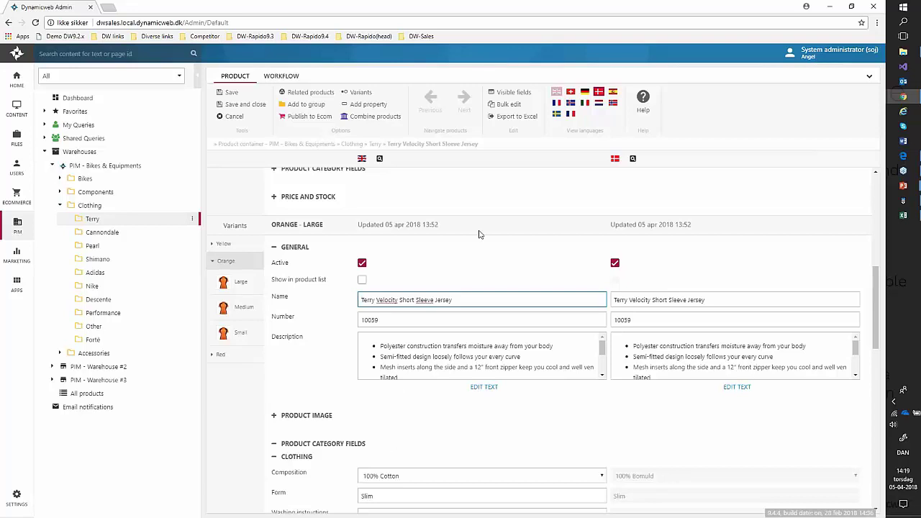
Start a bulk edit of the jersey and exclude its Yellow variants, keeping Orange, Red and all languages selected
left_click(504, 104)
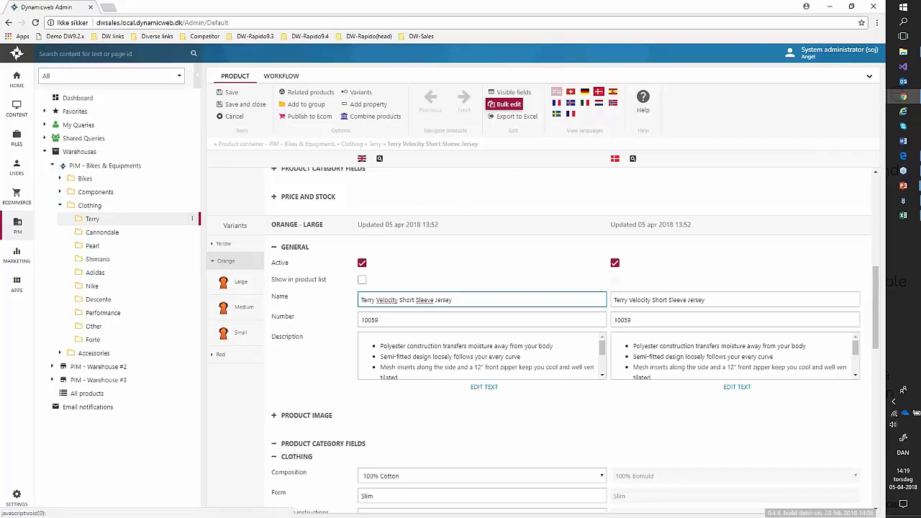
left_click(509, 106)
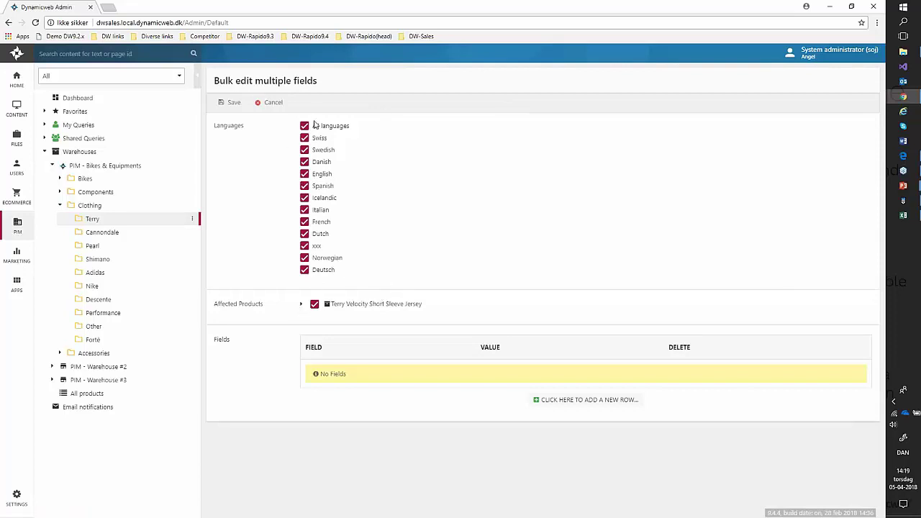
left_click(302, 305)
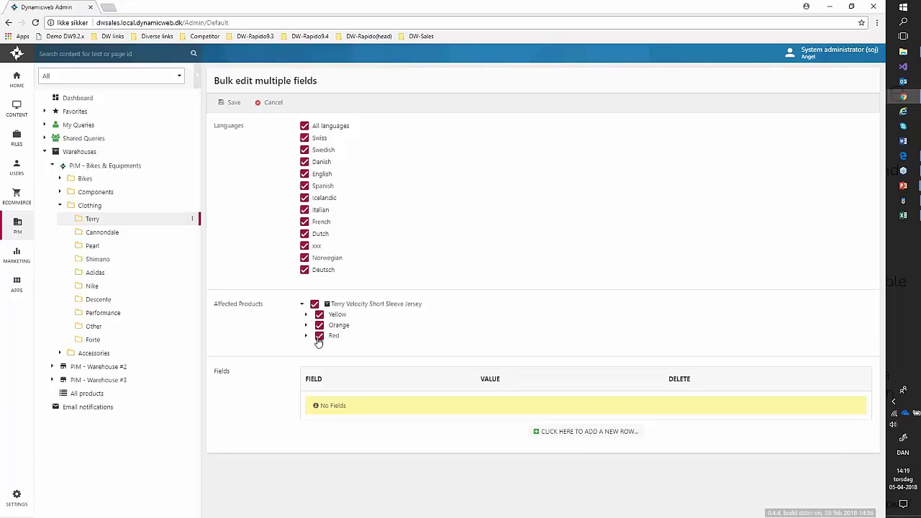
left_click(319, 314)
left_click(307, 316)
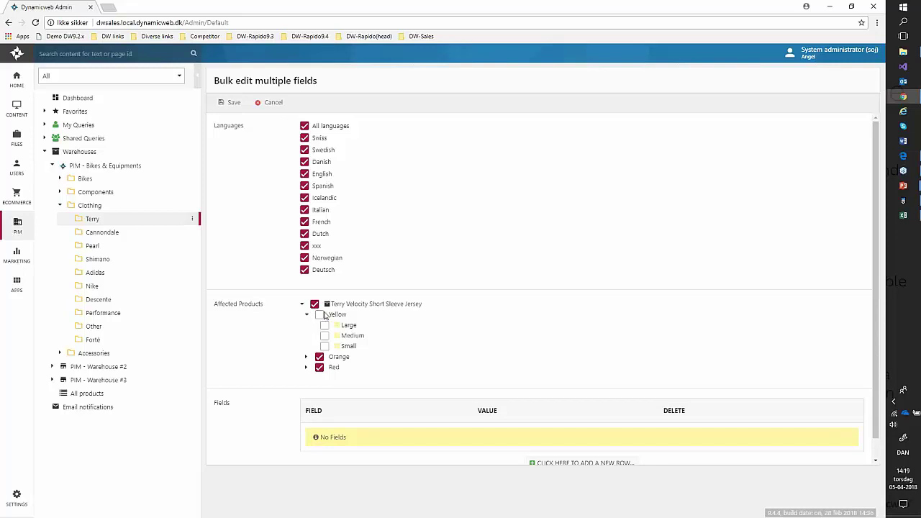
Add two field rows to the bulk edit: Clothing - Composition and Clothing - Washing instructions
left_click(567, 464)
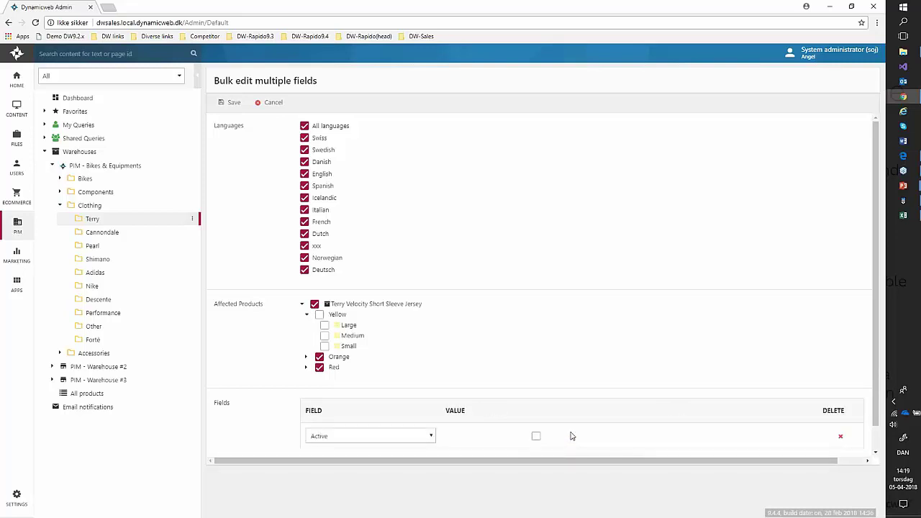
scroll(571, 436, "down", 1)
left_click(569, 436)
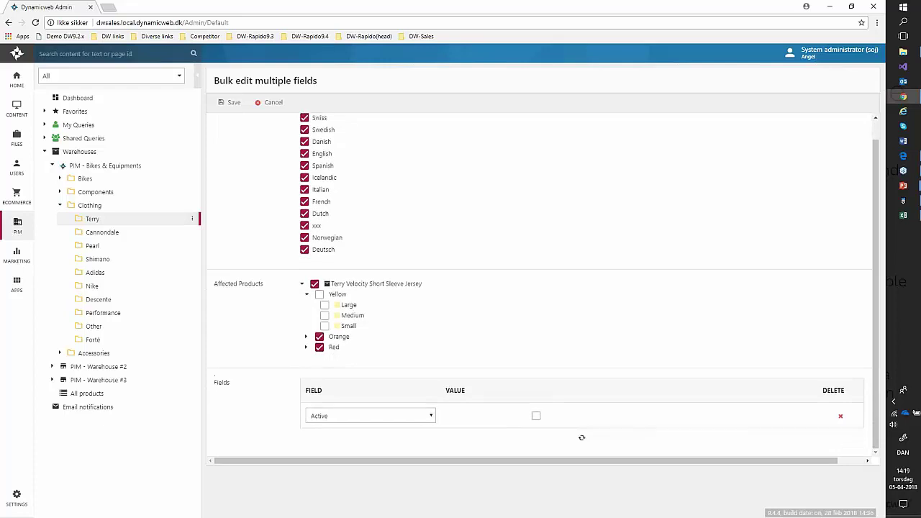
left_click(429, 411)
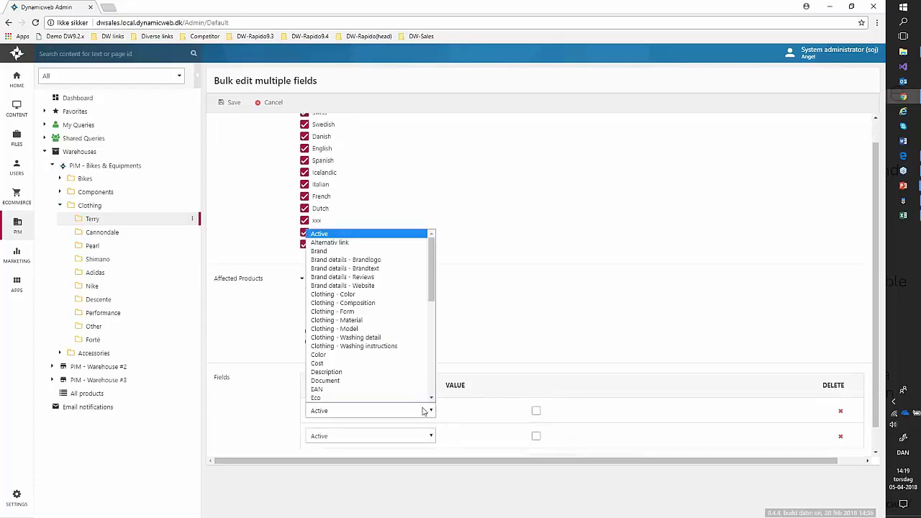
left_click(391, 303)
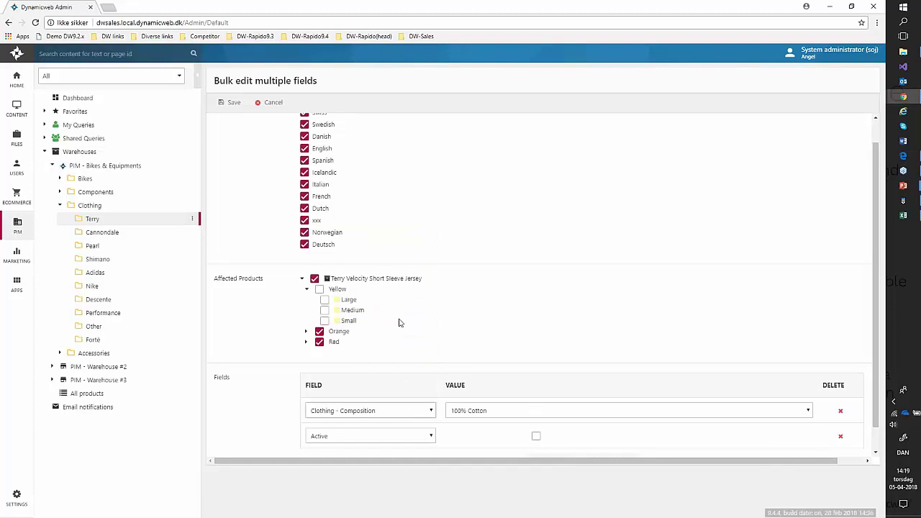
left_click(429, 436)
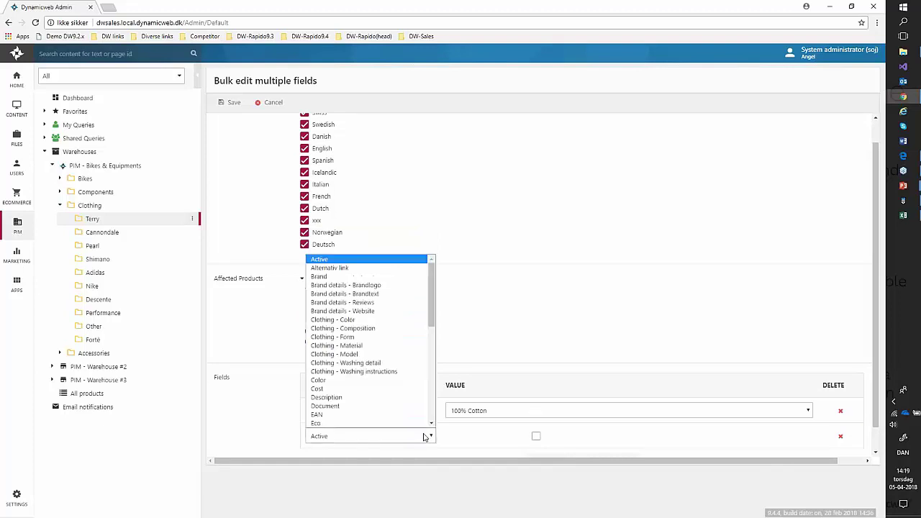
left_click(411, 372)
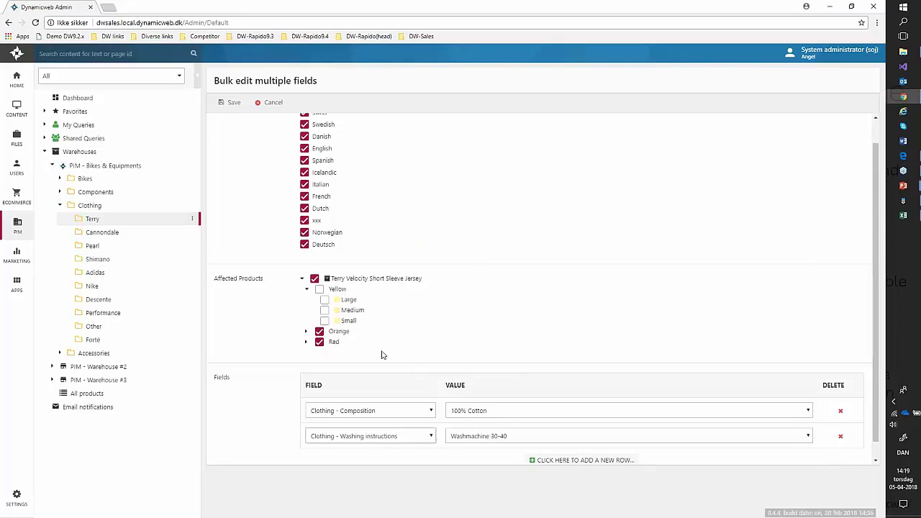
Set Composition to 80 % Cotton / 20 % Viscose and Washing instructions to Wash by hand 15-25 degrees, and save the bulk edit
left_click(484, 413)
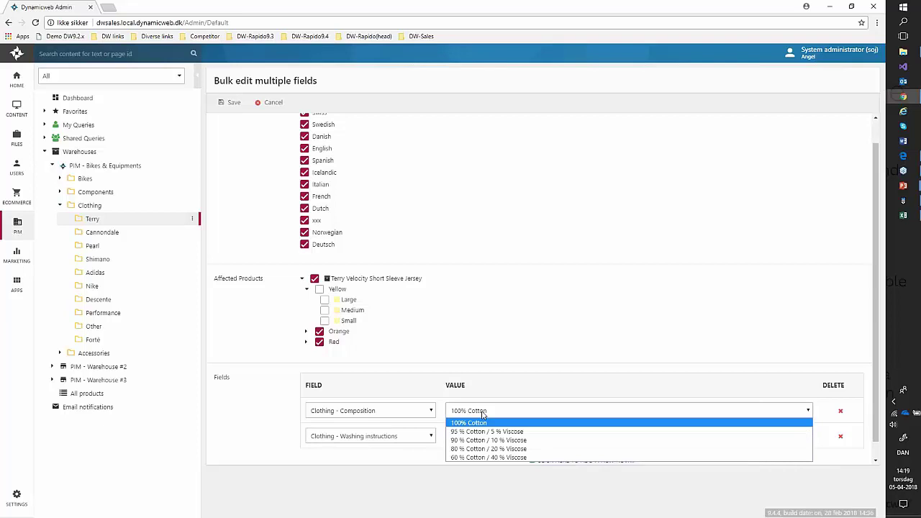
left_click(489, 449)
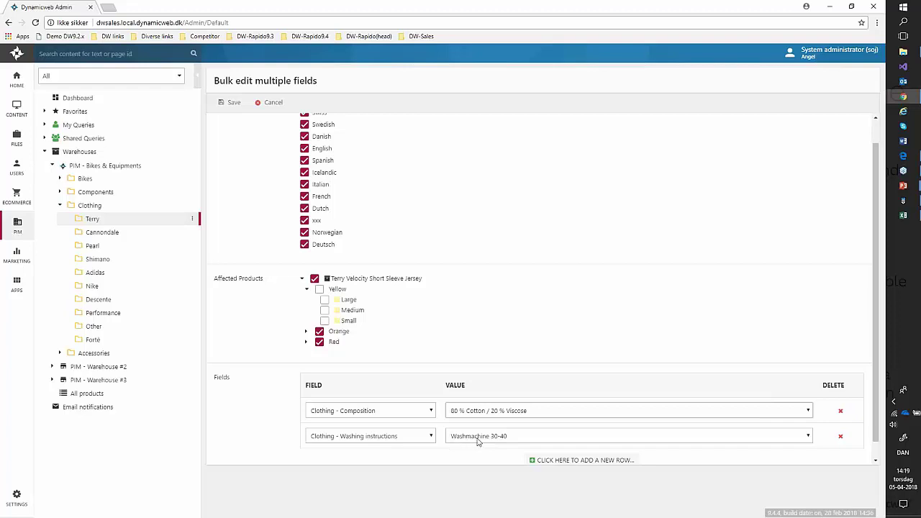
left_click(480, 439)
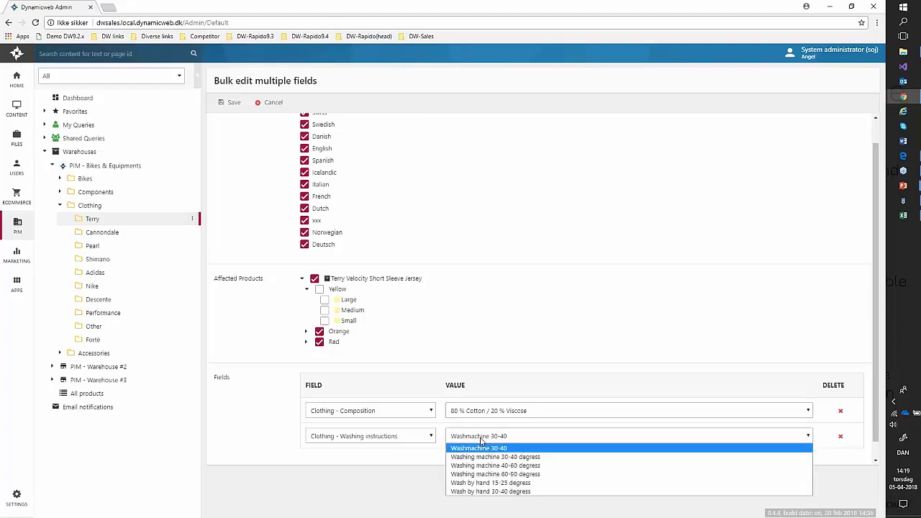
left_click(495, 483)
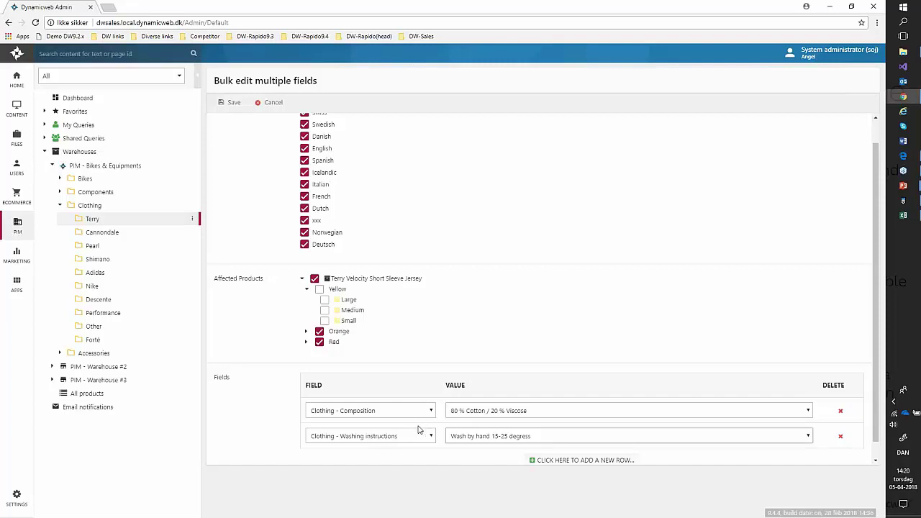
left_click(232, 104)
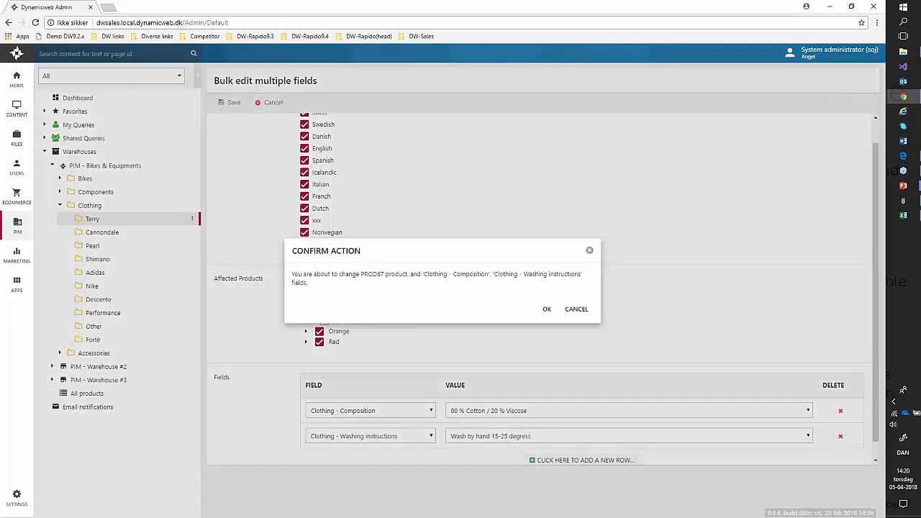
left_click(547, 309)
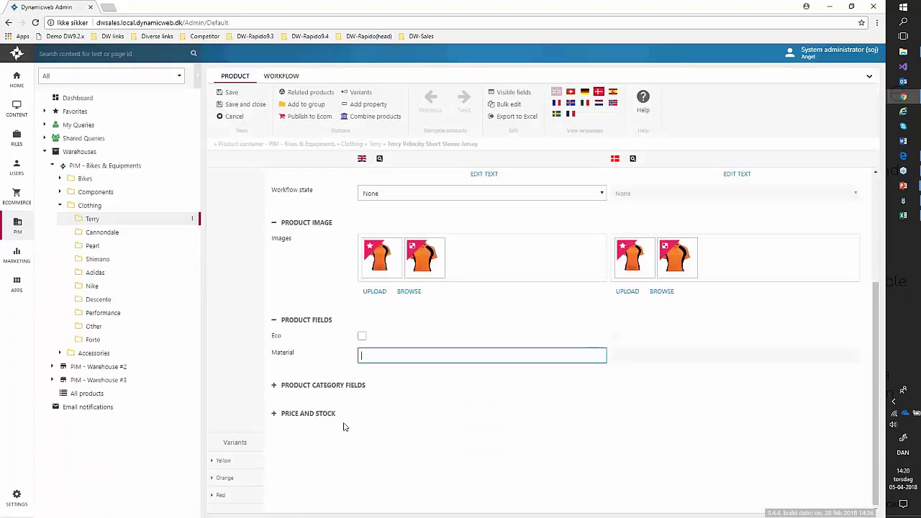
Examine composition and washing instructions in the jersey's Yellow variants and in the Large, Medium and Small Orange variants
left_click(224, 469)
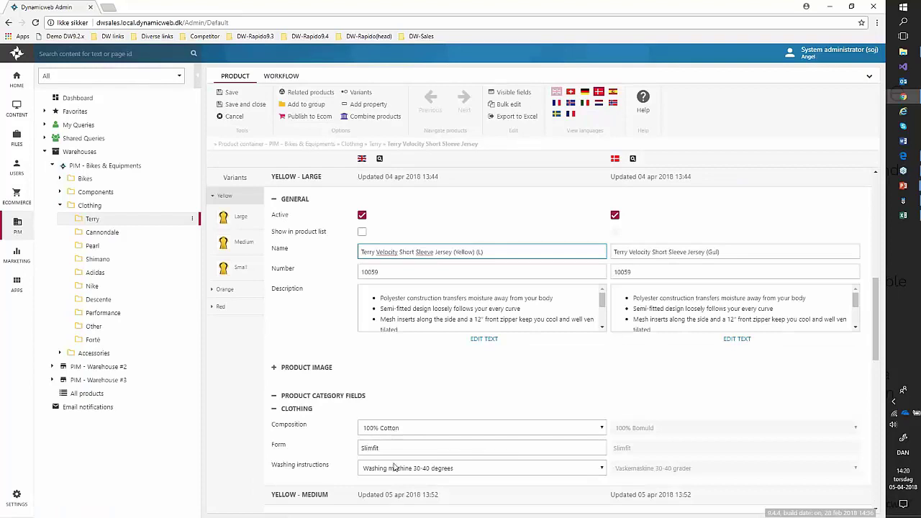
left_click(228, 290)
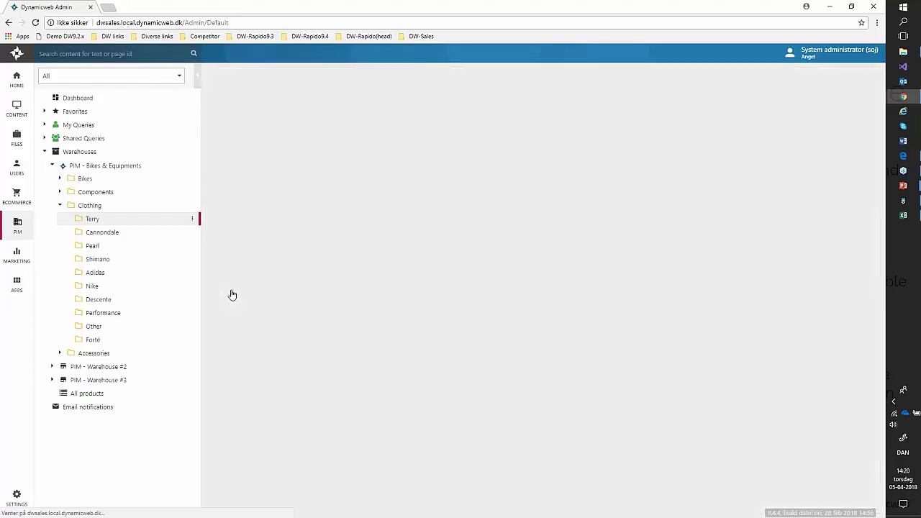
scroll(447, 465, "down", 1)
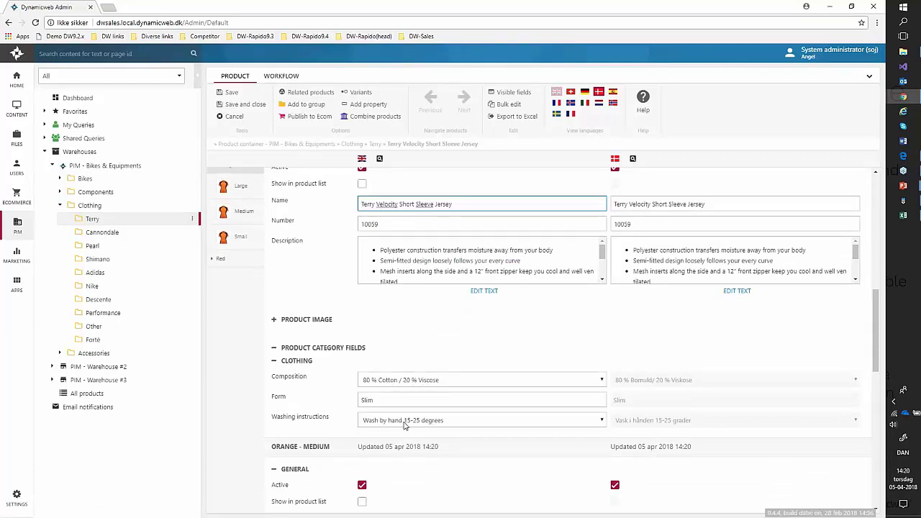
scroll(404, 426, "down", 1)
scroll(404, 426, "up", 3)
left_click(461, 252)
scroll(403, 382, "down", 6)
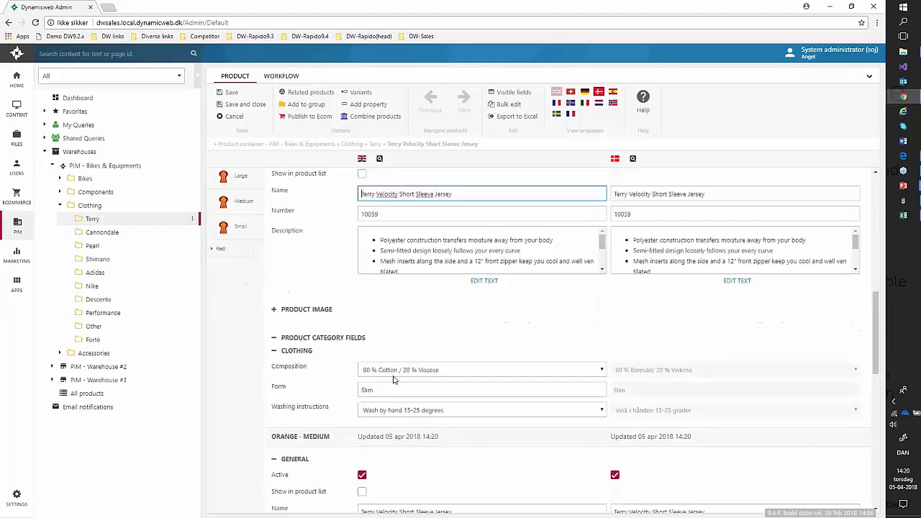
scroll(414, 469, "down", 1)
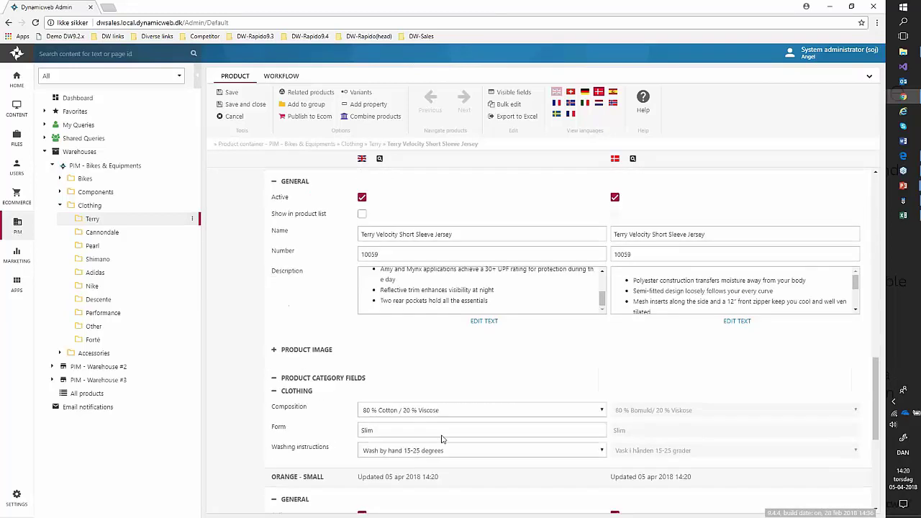
scroll(414, 468, "down", 2)
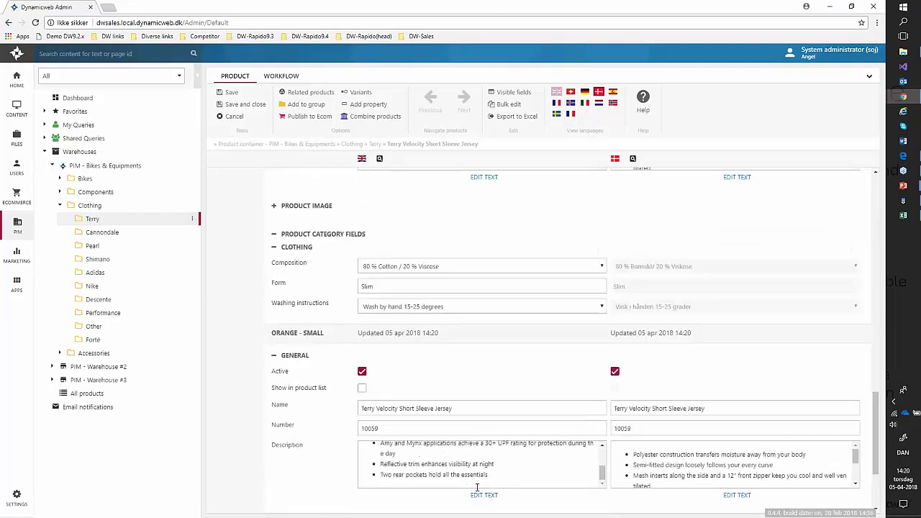
scroll(468, 461, "down", 3)
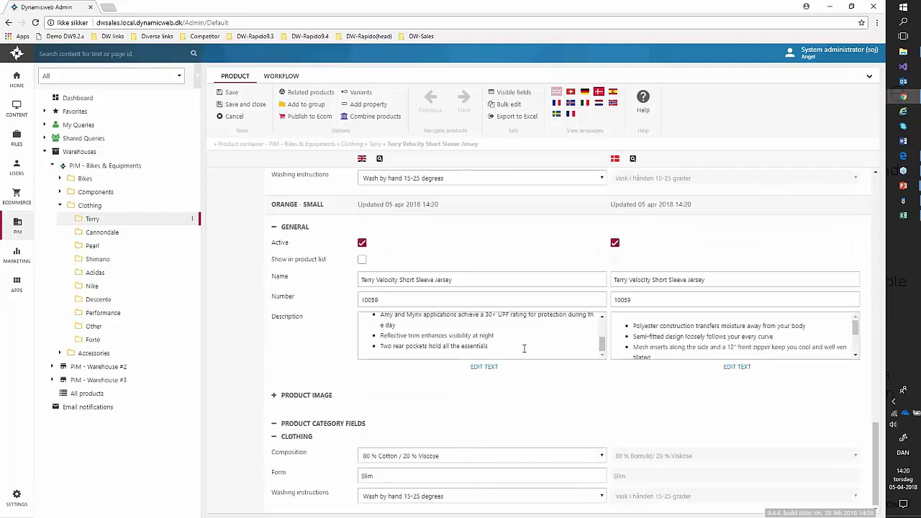
scroll(524, 348, "up", 3)
scroll(551, 238, "up", 1)
scroll(596, 323, "down", 3)
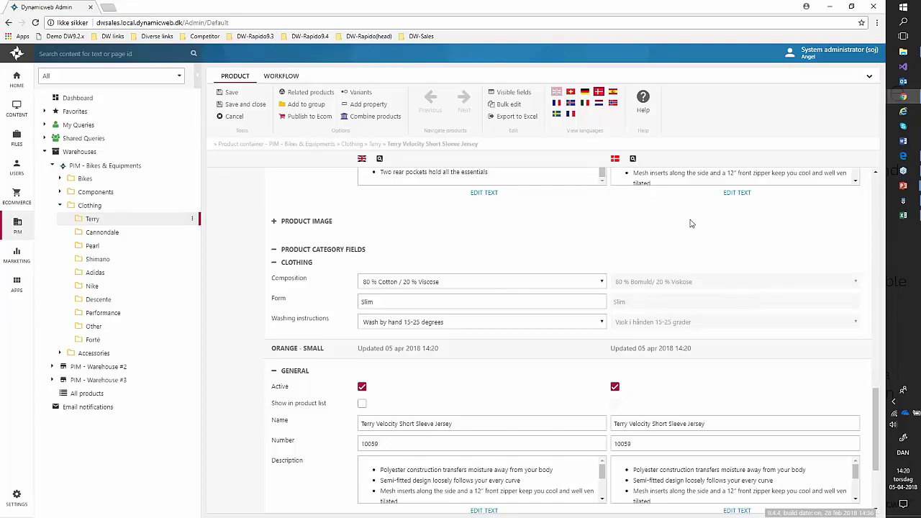
Show the German language alongside English and Danish and review the Orange variants' clothing fields in all three languages
left_click(586, 93)
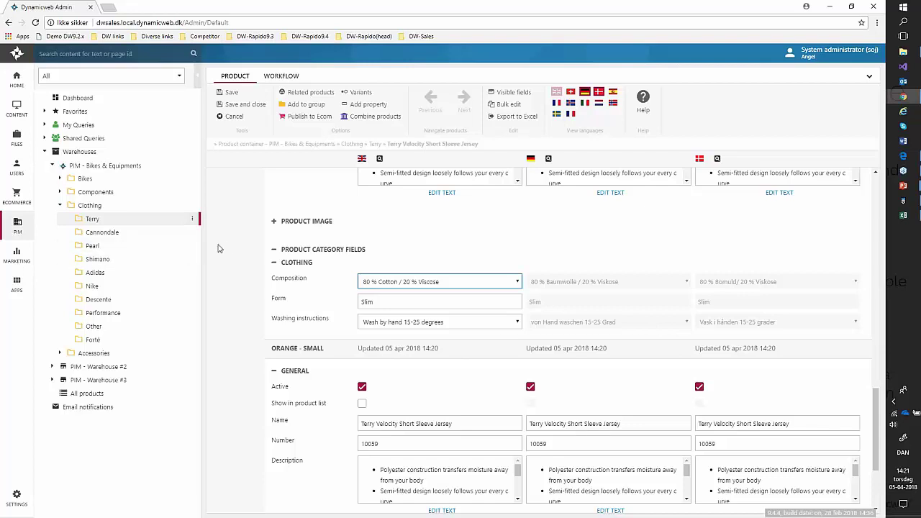
scroll(225, 247, "down", 6)
scroll(229, 248, "down", 1)
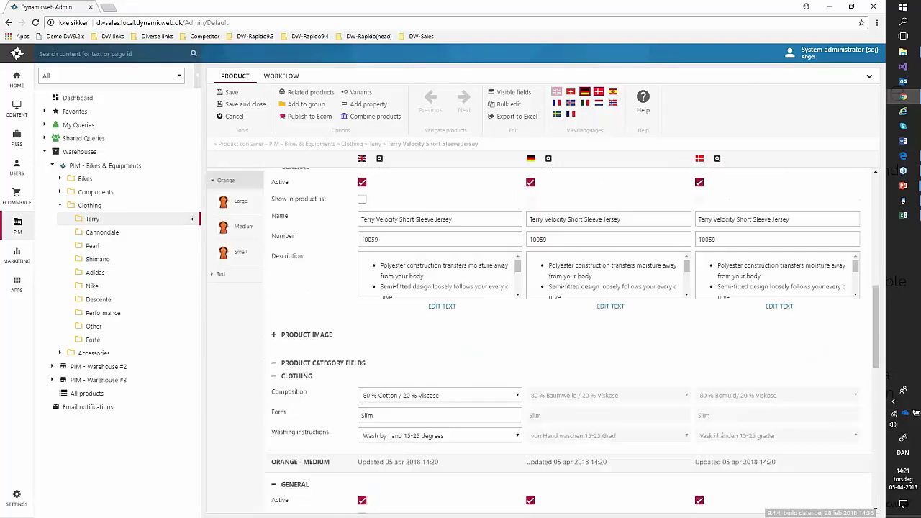
scroll(245, 321, "up", 6)
scroll(245, 320, "up", 2)
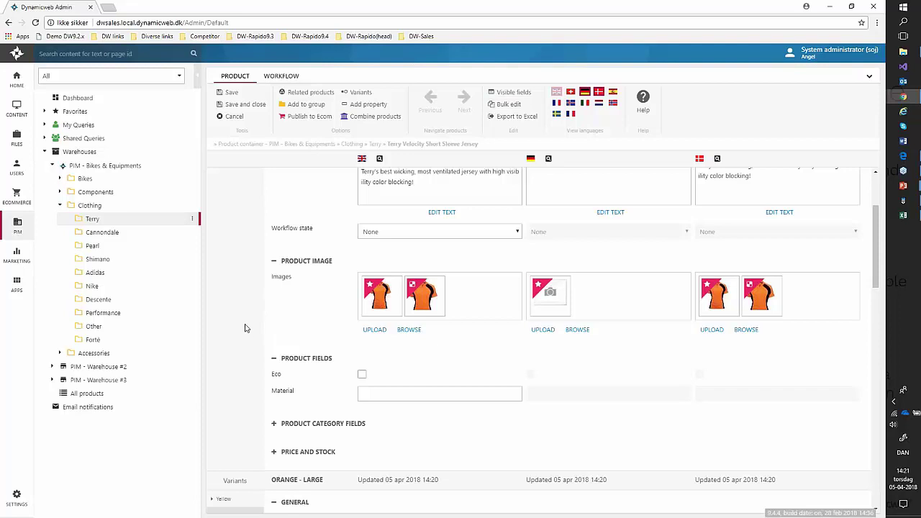
scroll(252, 327, "down", 2)
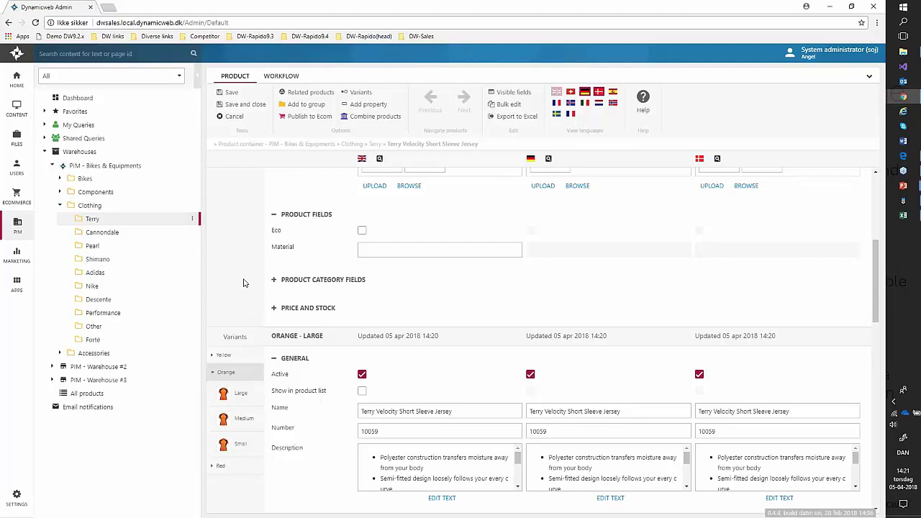
Switch to the slide presentation and advance from the Bulk-Edit slide to the "Want to know more?" slide
key("alt+Tab")
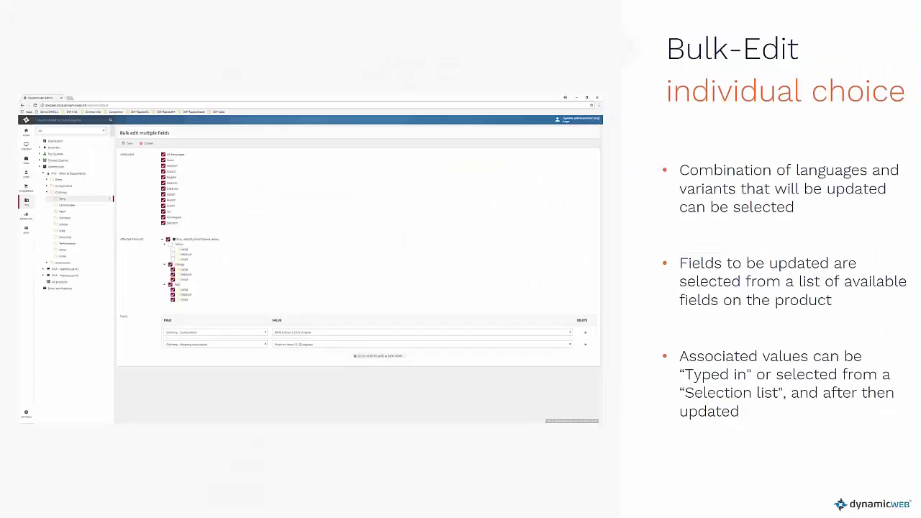
left_click(382, 268)
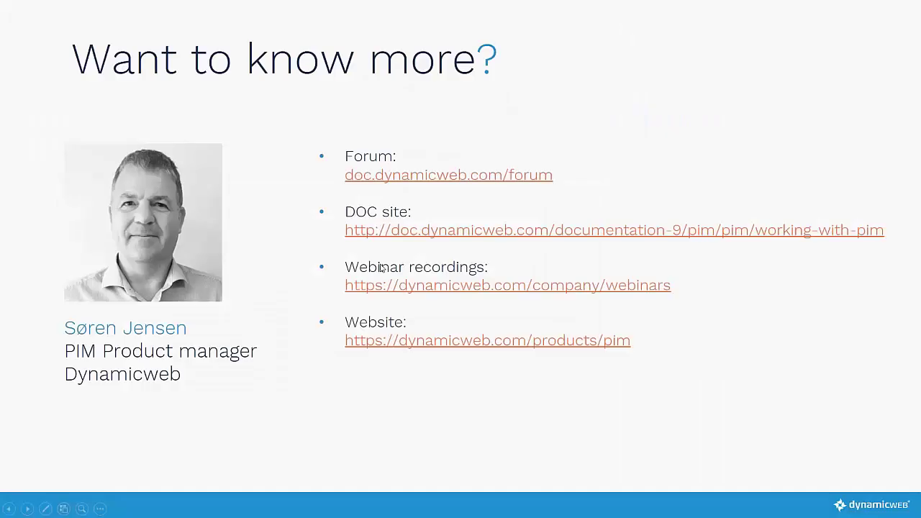